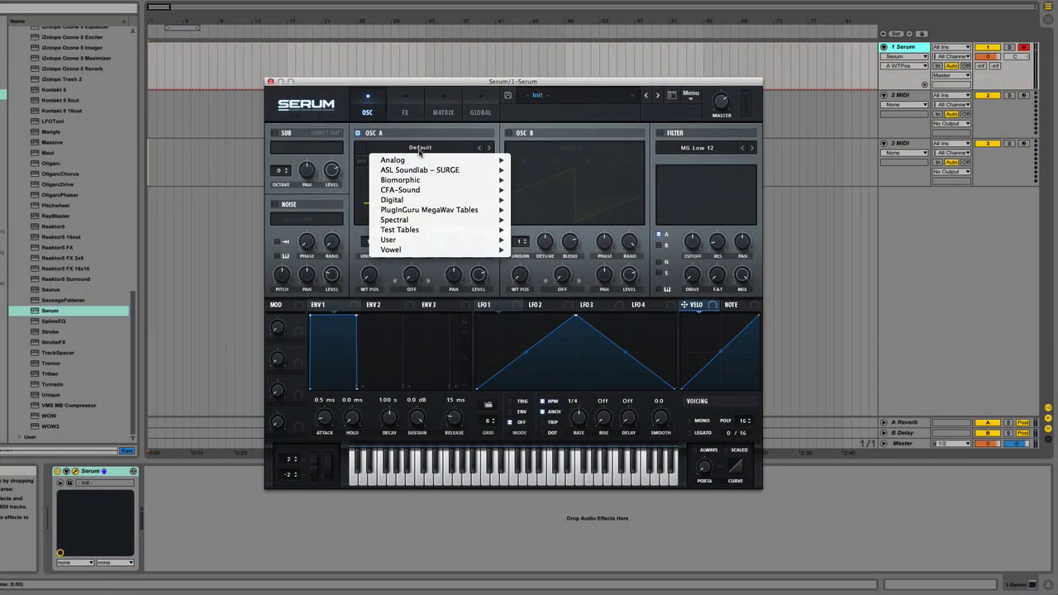
# Set OSC A's warp to Mirror, raise its amount, and render it into the wavetable
pyautogui.moveTo(413, 239)
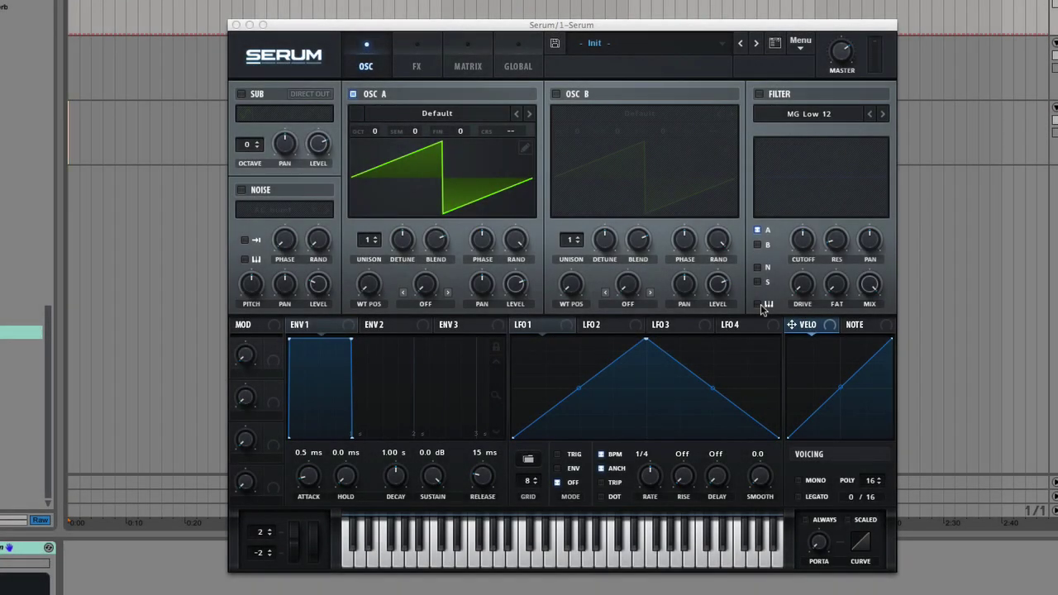
pyautogui.click(800, 43)
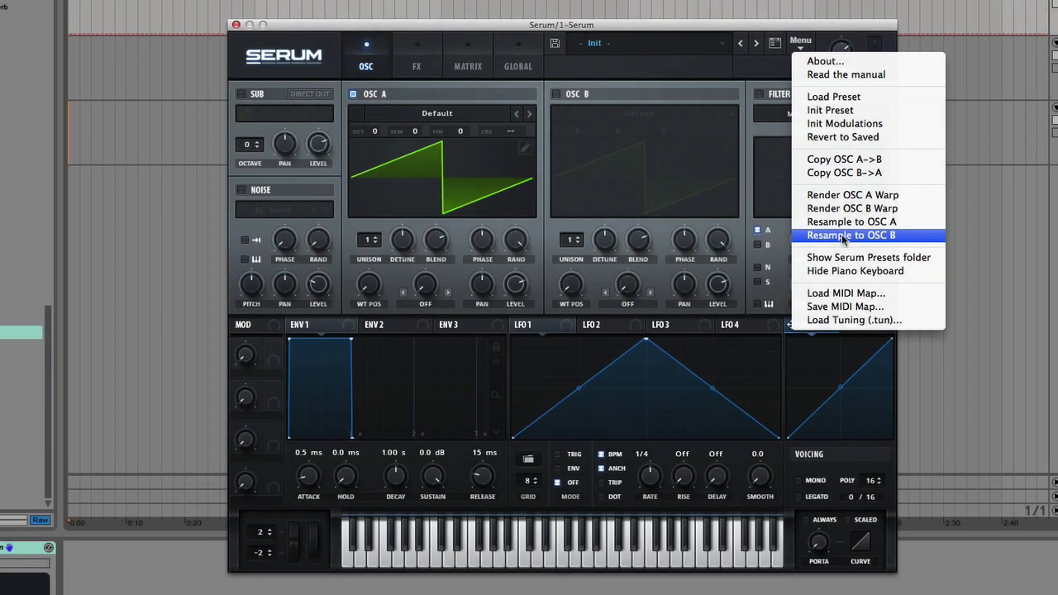
pyautogui.click(489, 196)
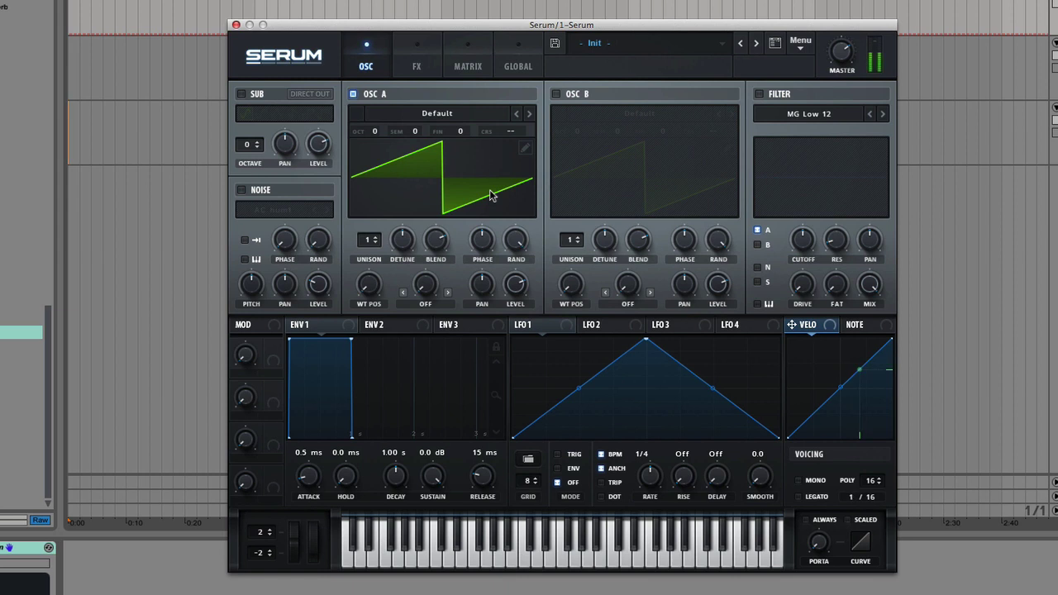
pyautogui.click(430, 303)
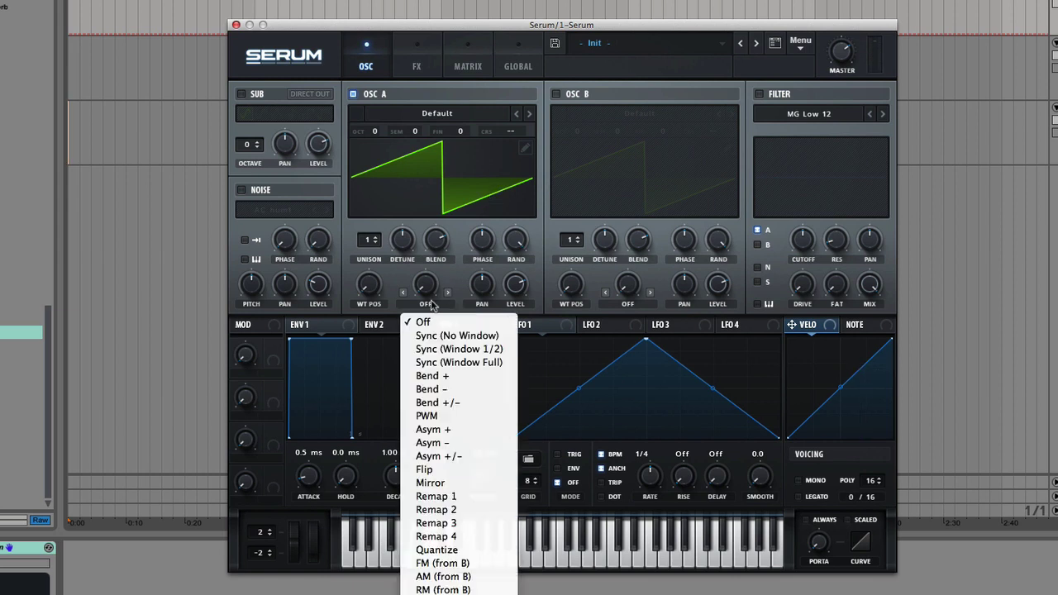
pyautogui.click(453, 484)
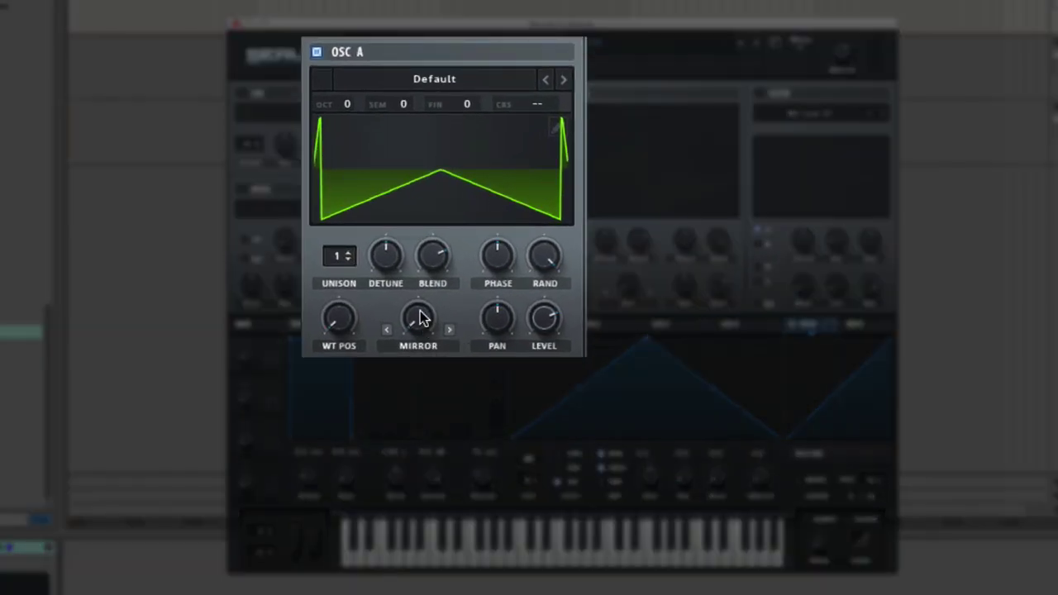
pyautogui.moveTo(420, 319); pyautogui.dragTo(446, 364)
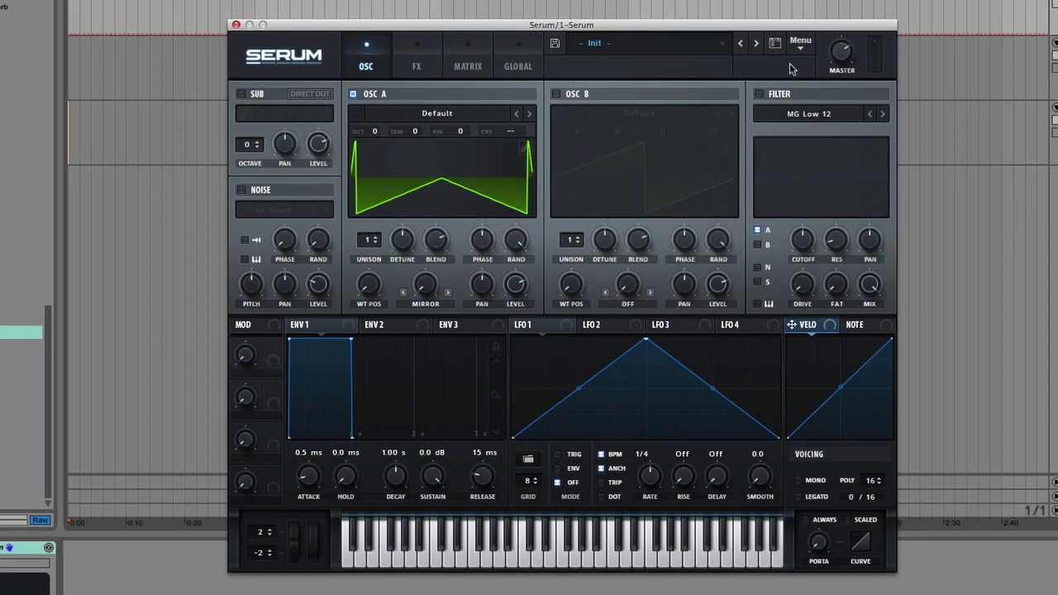
pyautogui.click(799, 45)
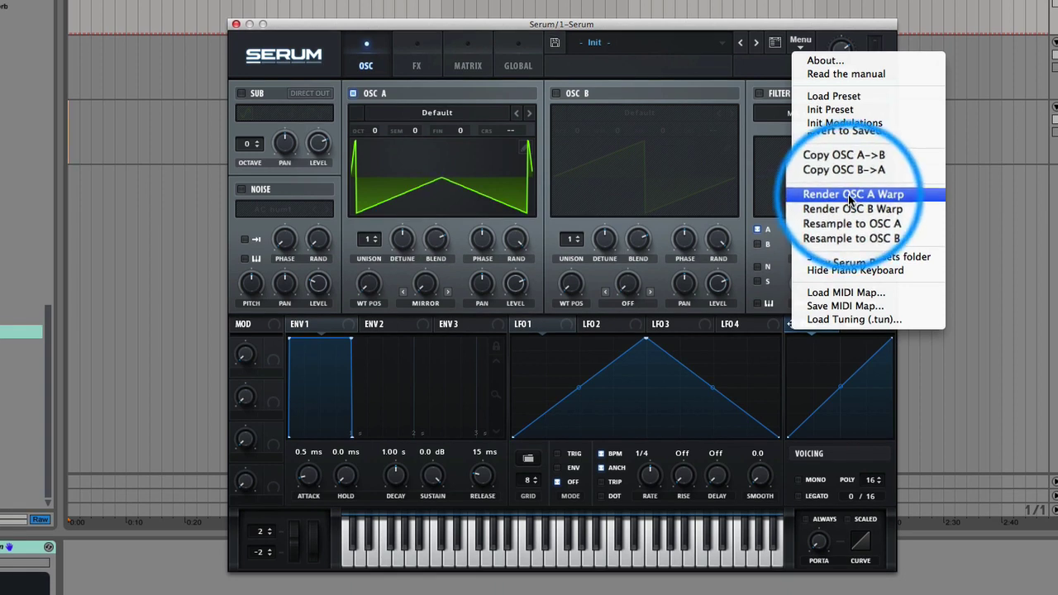
pyautogui.click(851, 195)
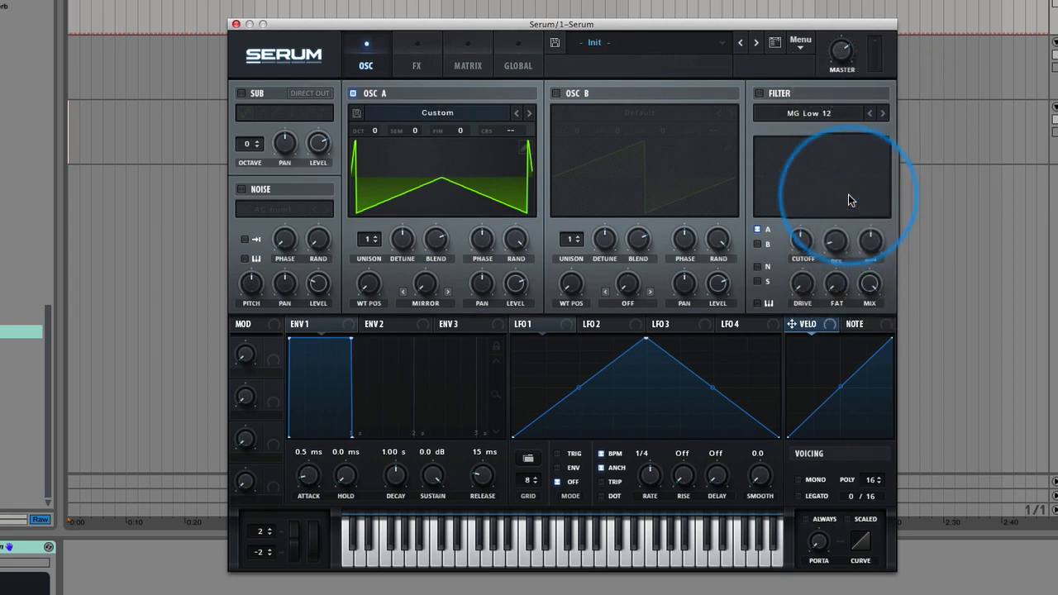
# Check OSC A's wavetable editor, then set OSC A's warp to Off
pyautogui.click(526, 148)
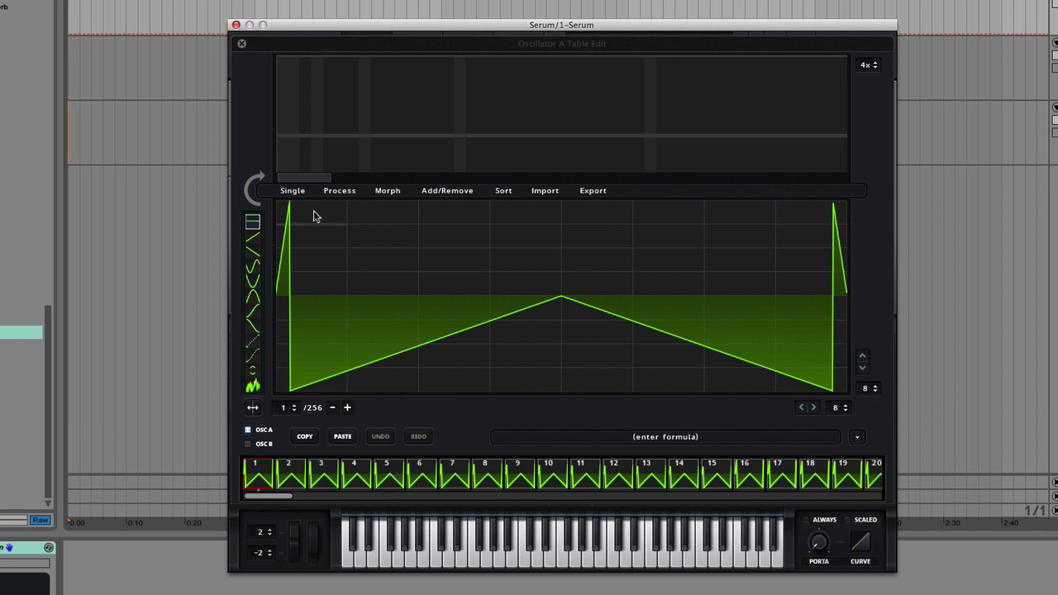
pyautogui.click(241, 43)
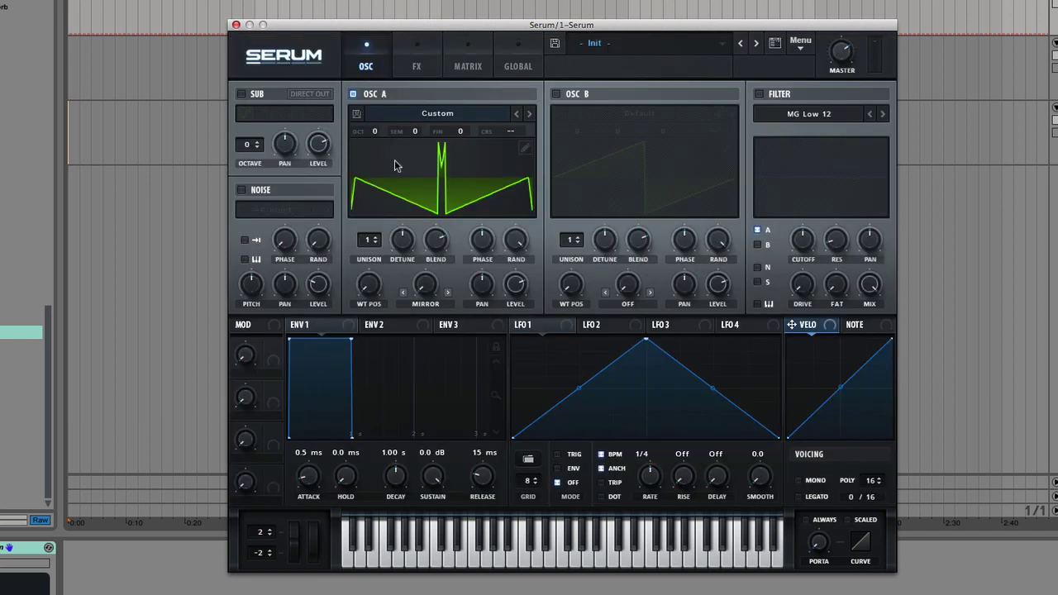
pyautogui.click(426, 304)
pyautogui.click(438, 322)
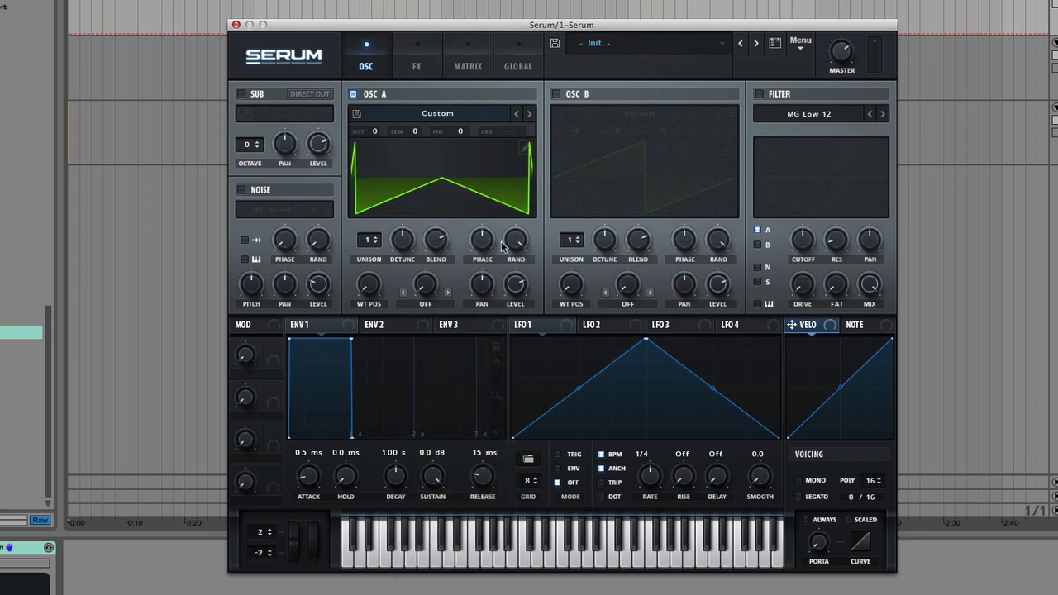
# Sweep the rendered Custom wavetable's frames up to 173 in the editor
pyautogui.click(526, 151)
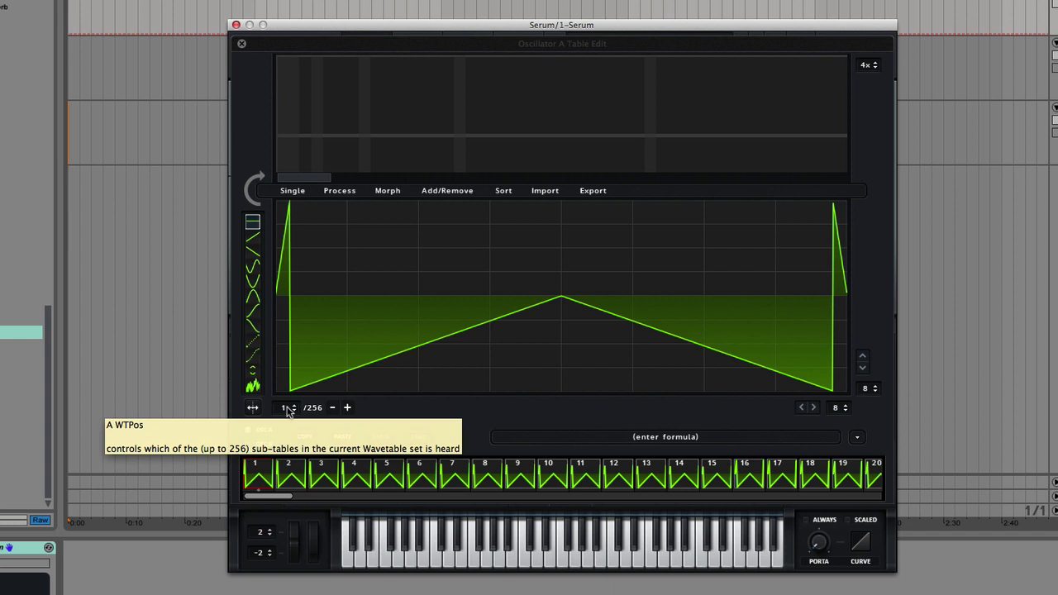
pyautogui.moveTo(287, 411); pyautogui.dragTo(330, 473)
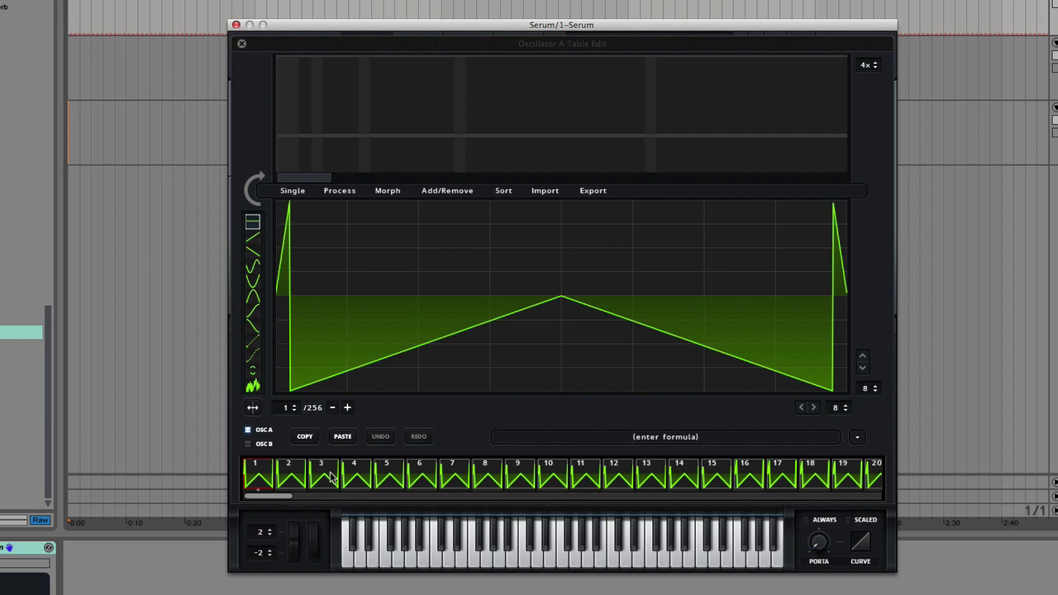
pyautogui.click(241, 45)
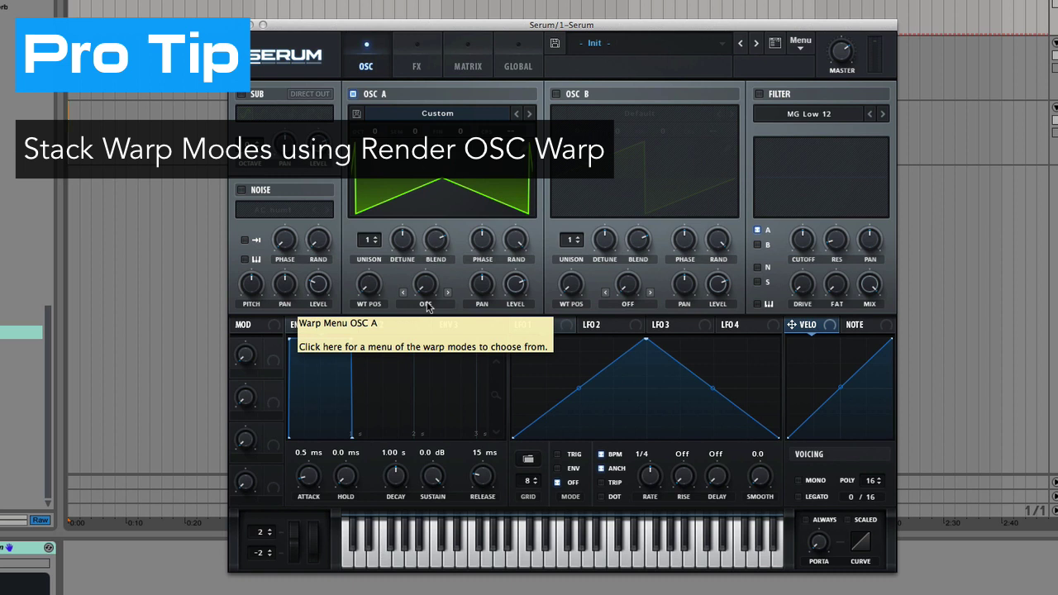
# Set OSC A's warp to Flip and modulate its amount with LFO 1 at 2 bar rate
pyautogui.click(427, 311)
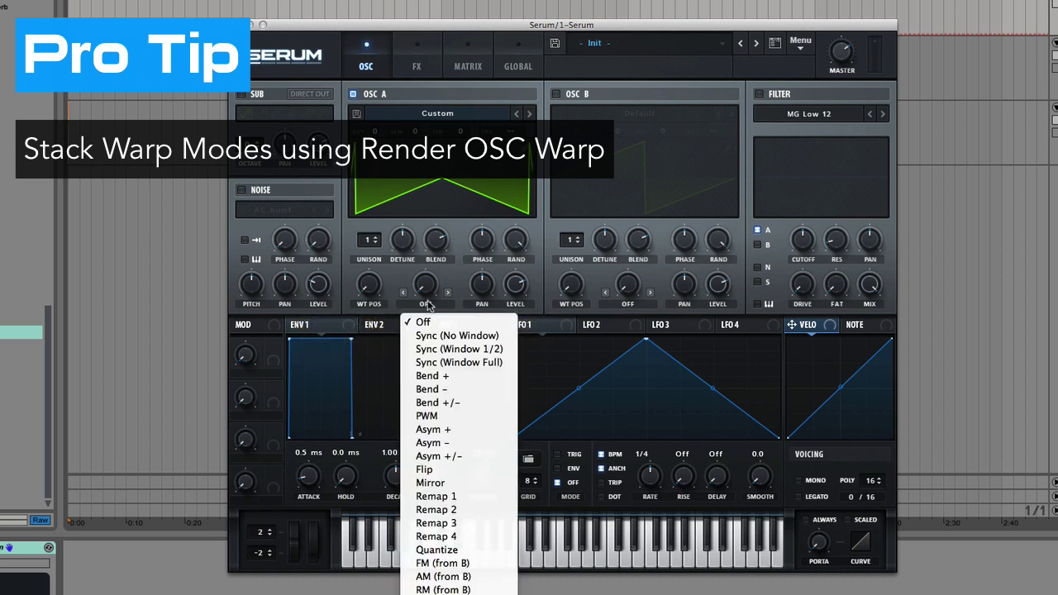
pyautogui.click(453, 469)
pyautogui.moveTo(526, 328); pyautogui.dragTo(426, 286)
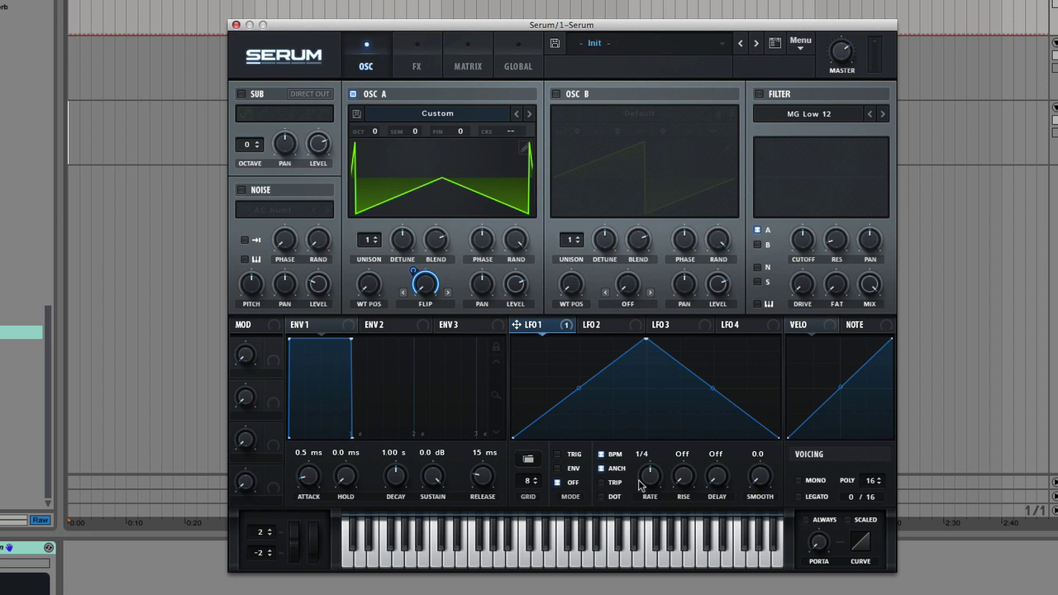
pyautogui.moveTo(650, 485); pyautogui.dragTo(650, 506)
# Bring up Serum's Menu to resample the sound into OSC B
pyautogui.click(802, 48)
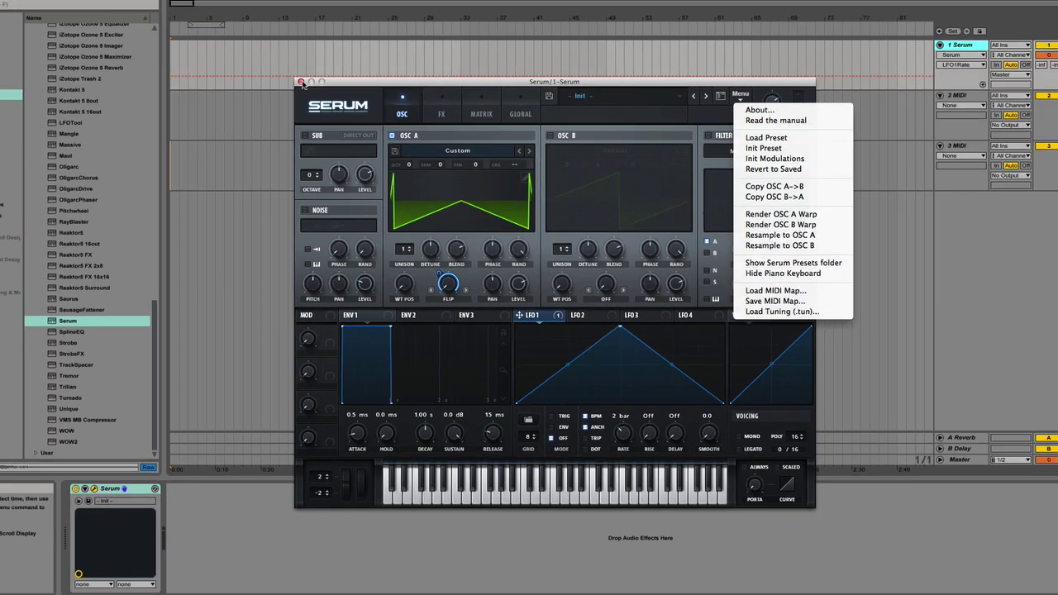
# Resample to OSC B, close Serum, and add a new Serum instance on the 2 MIDI track
pyautogui.click(845, 235)
pyautogui.click(235, 25)
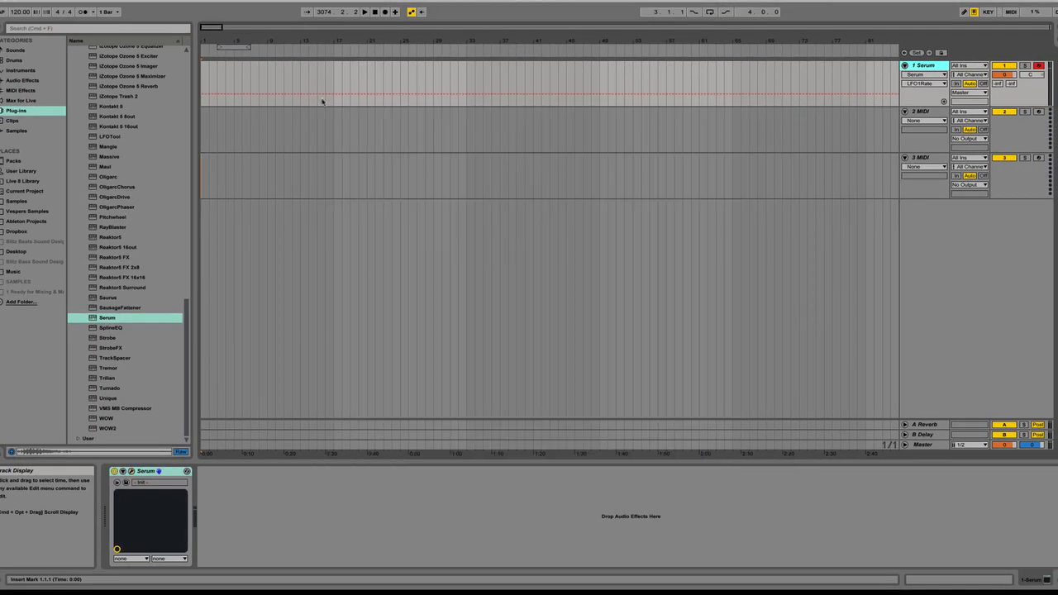
pyautogui.moveTo(94, 321); pyautogui.dragTo(930, 112)
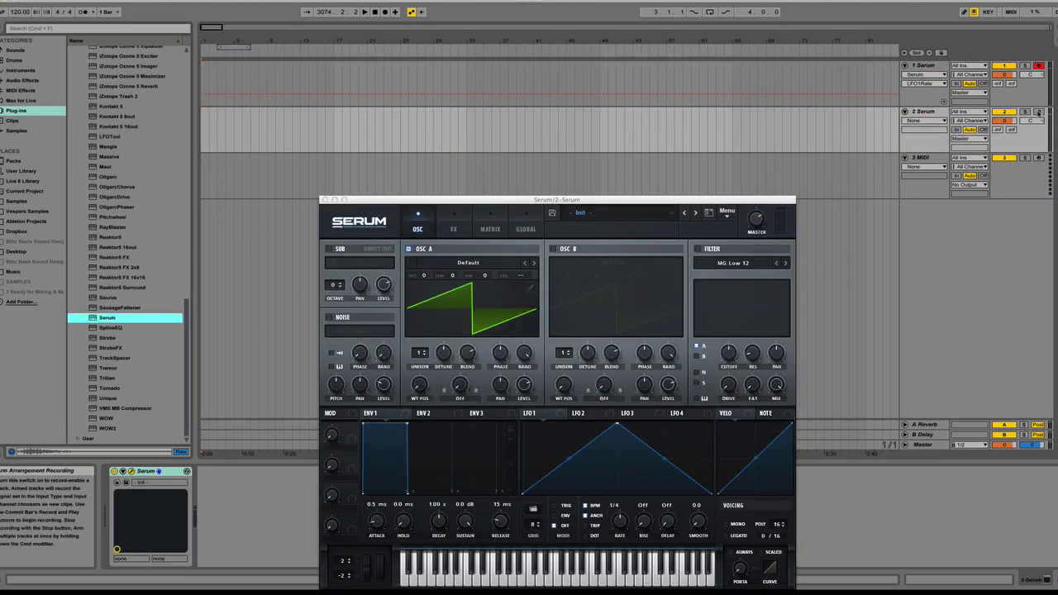
pyautogui.moveTo(593, 201); pyautogui.dragTo(593, 100)
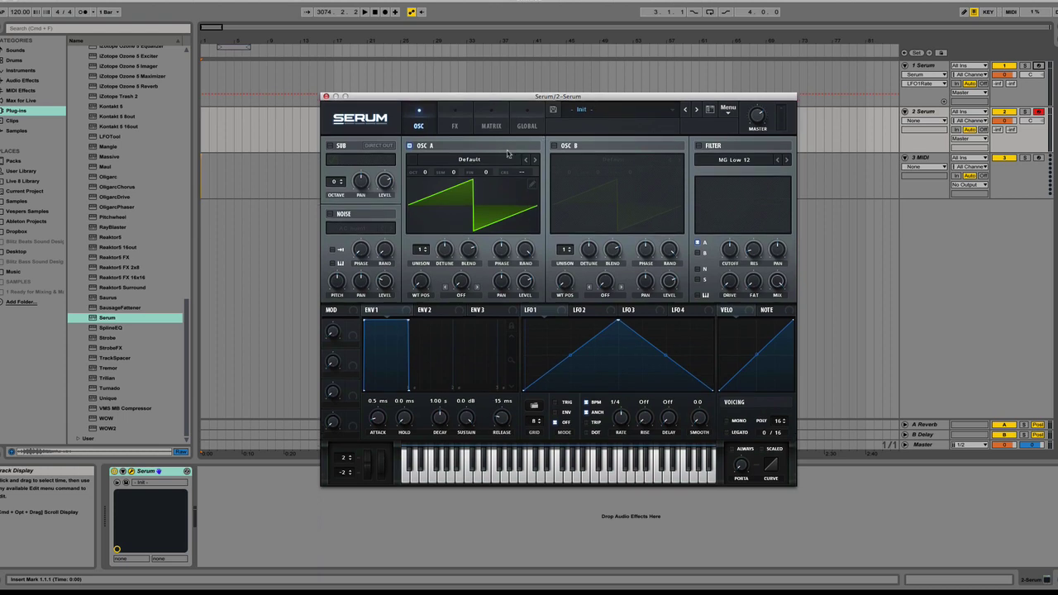
# Load Cerebro – Vespers into OSC A in 3D view, with LFO 1 sweeping WT POS at 1 bar
pyautogui.click(471, 162)
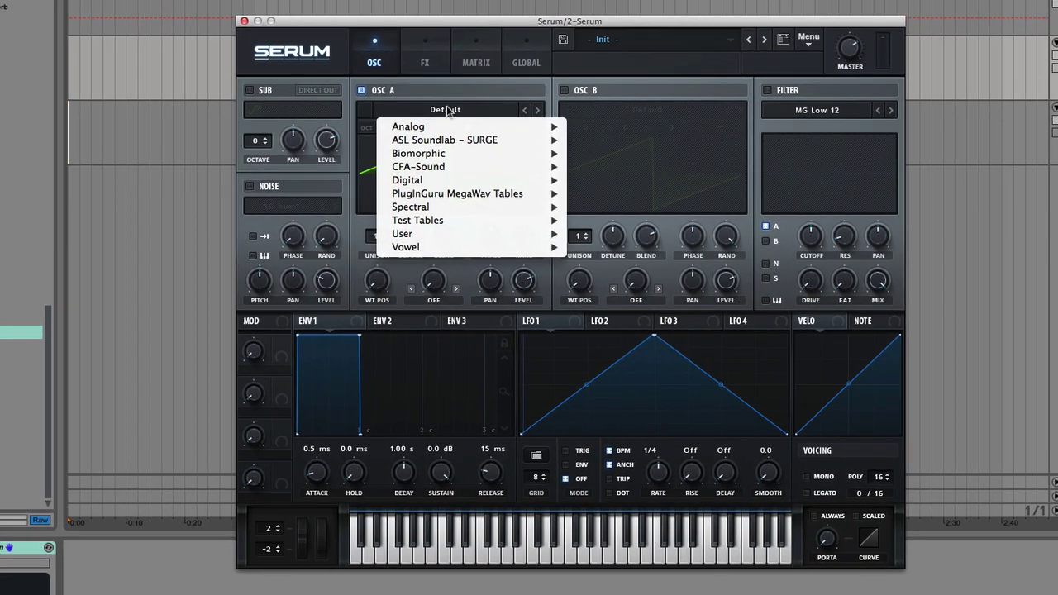
pyautogui.moveTo(423, 233)
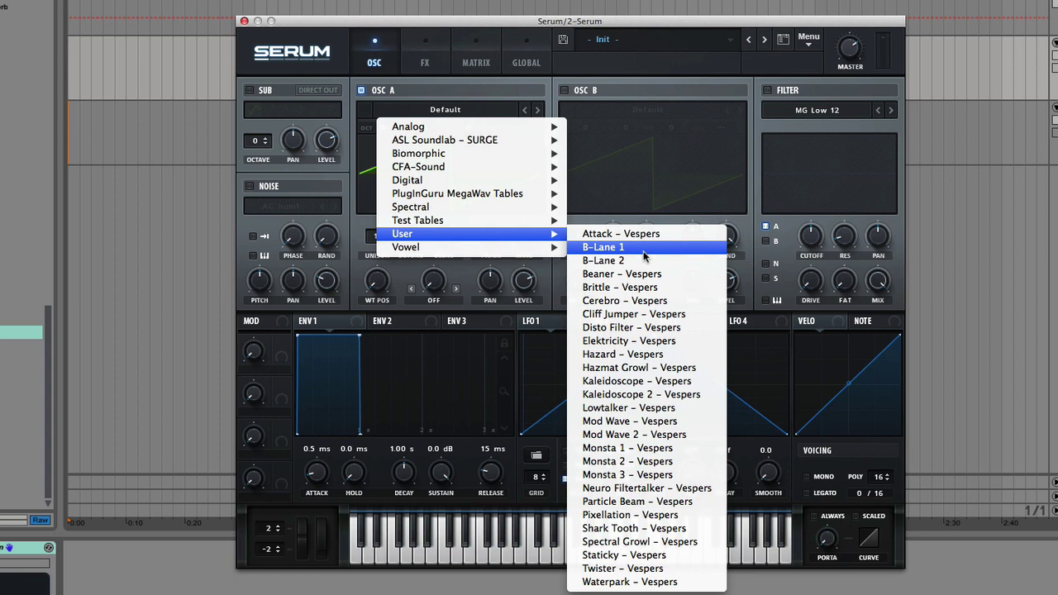
pyautogui.click(653, 302)
pyautogui.click(391, 207)
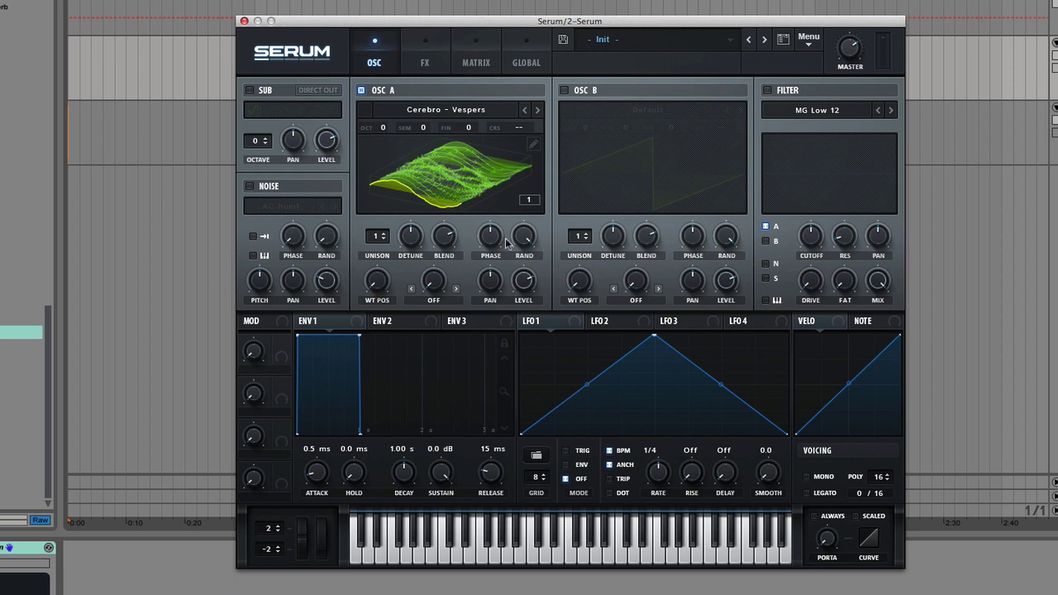
pyautogui.moveTo(526, 322)
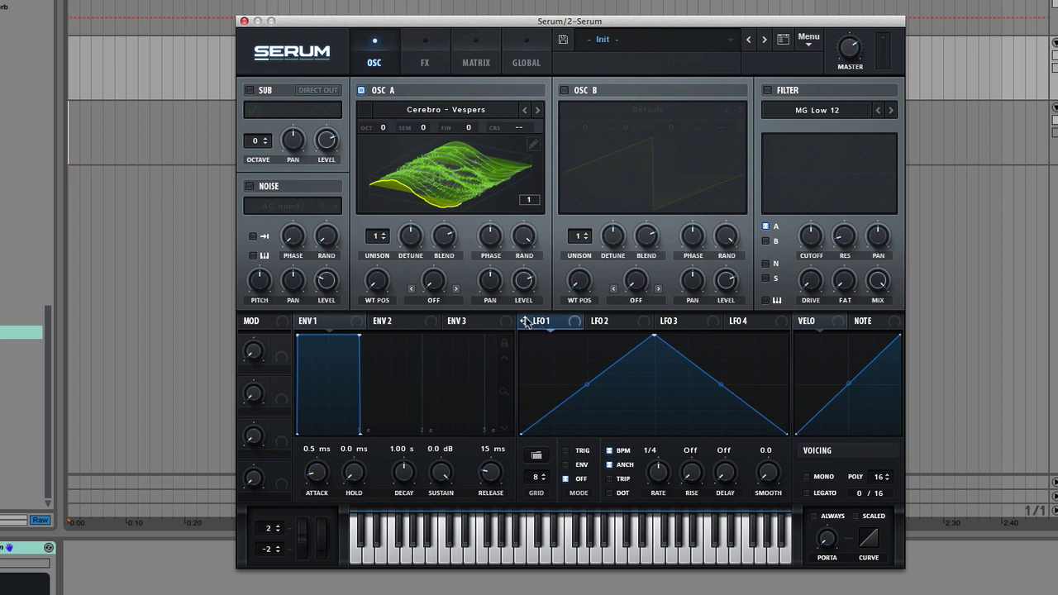
pyautogui.moveTo(525, 322); pyautogui.dragTo(378, 284)
pyautogui.moveTo(658, 472); pyautogui.dragTo(658, 491)
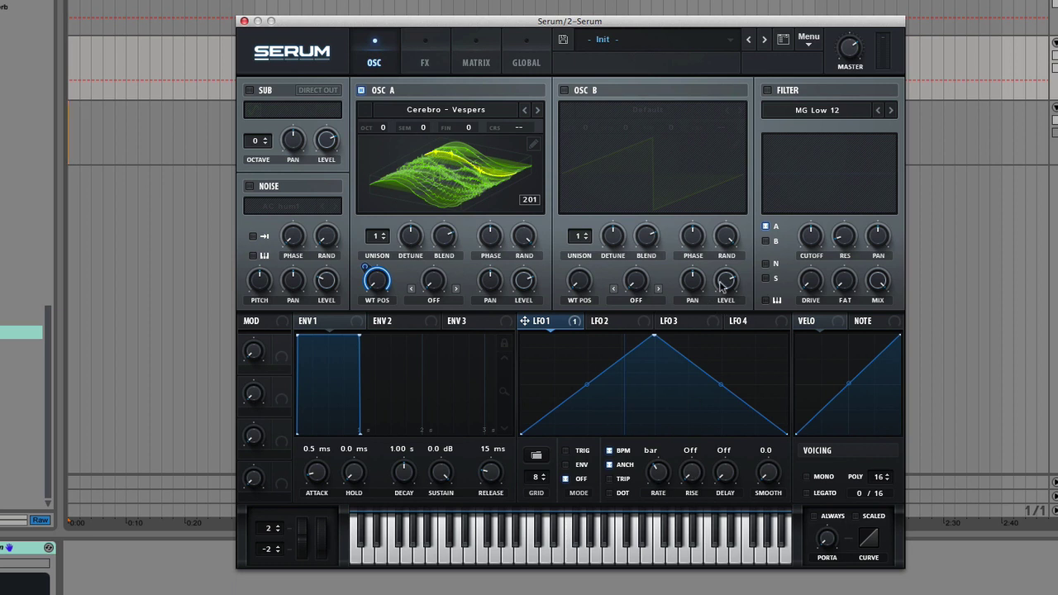
# Enable OSC B and draw a sine by raising harmonic bin 1 to about 95%
pyautogui.click(564, 90)
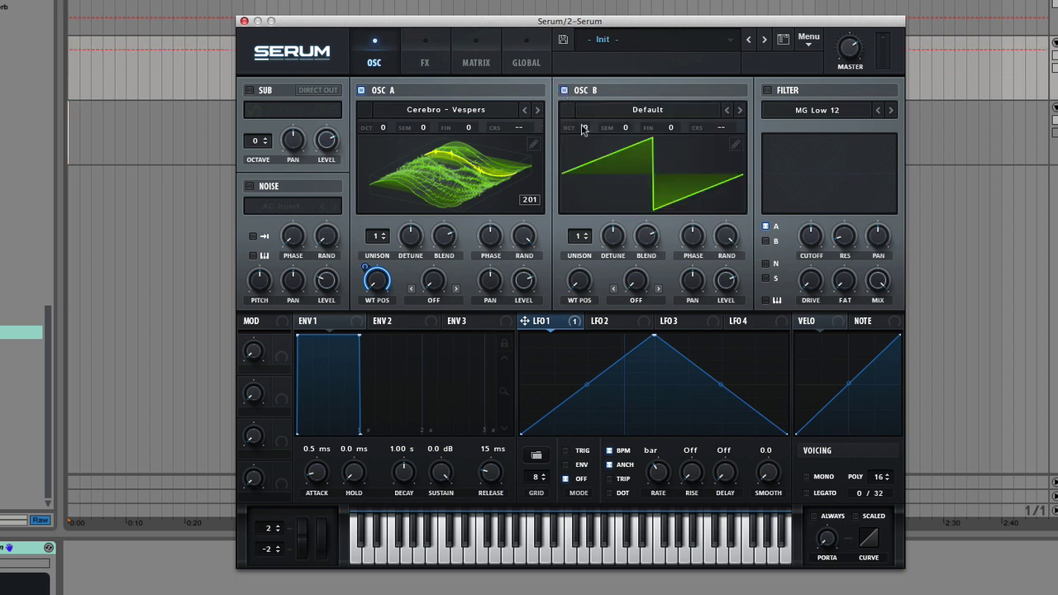
pyautogui.click(736, 145)
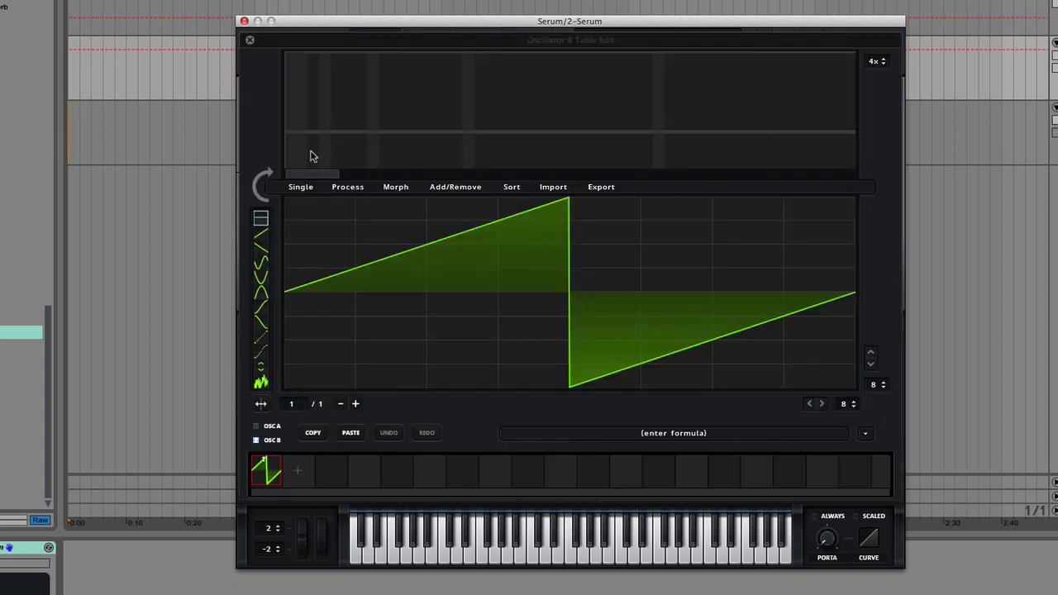
pyautogui.moveTo(291, 130); pyautogui.dragTo(294, 49)
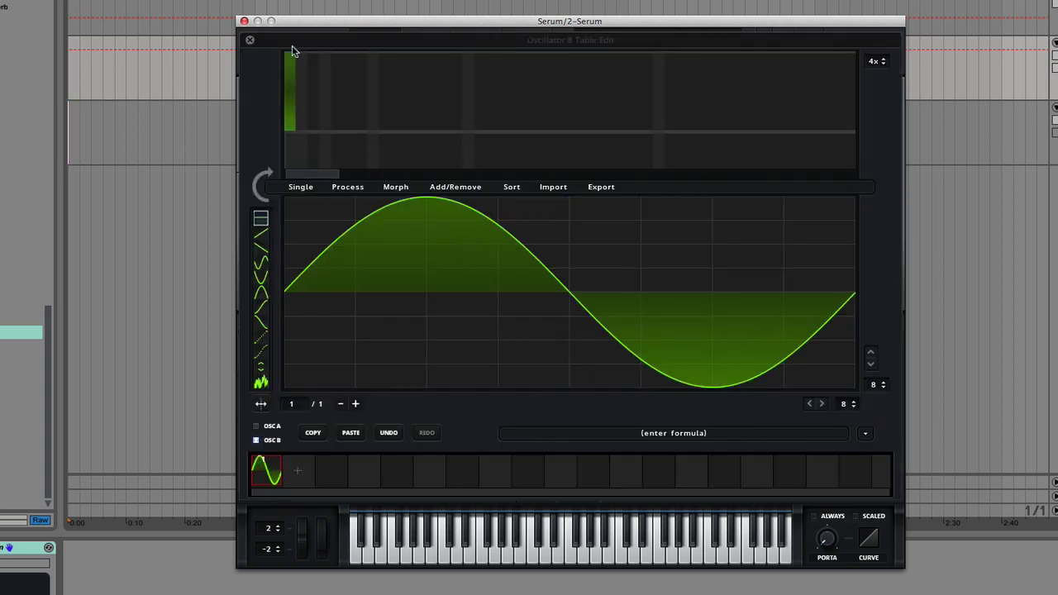
pyautogui.click(250, 38)
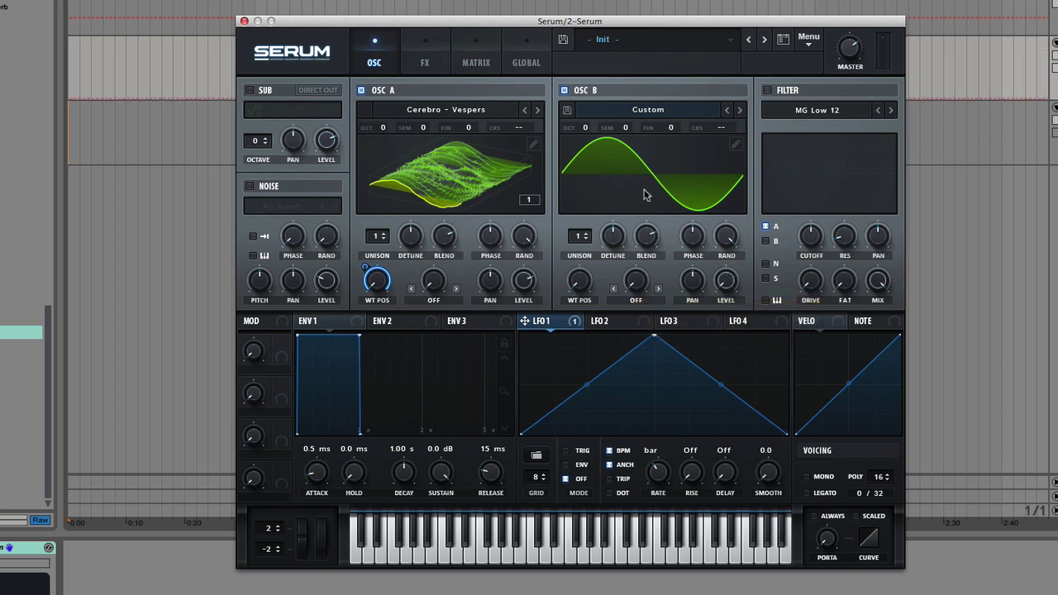
pyautogui.click(434, 300)
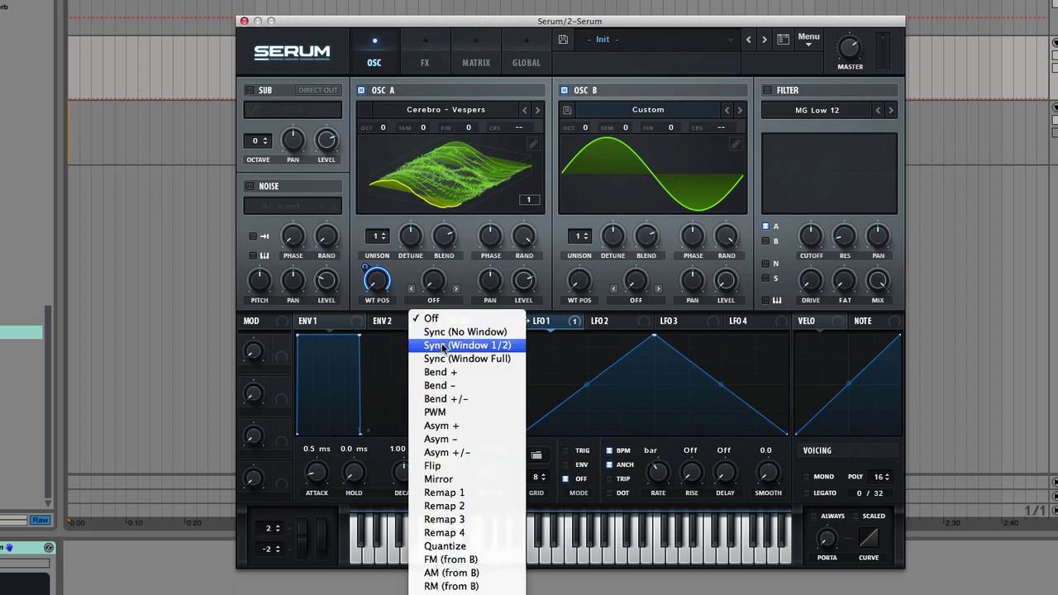
# Set OSC A's warp to FM (from B) at 36%, with LFO 1's WT POS modulation bypassed
pyautogui.click(463, 562)
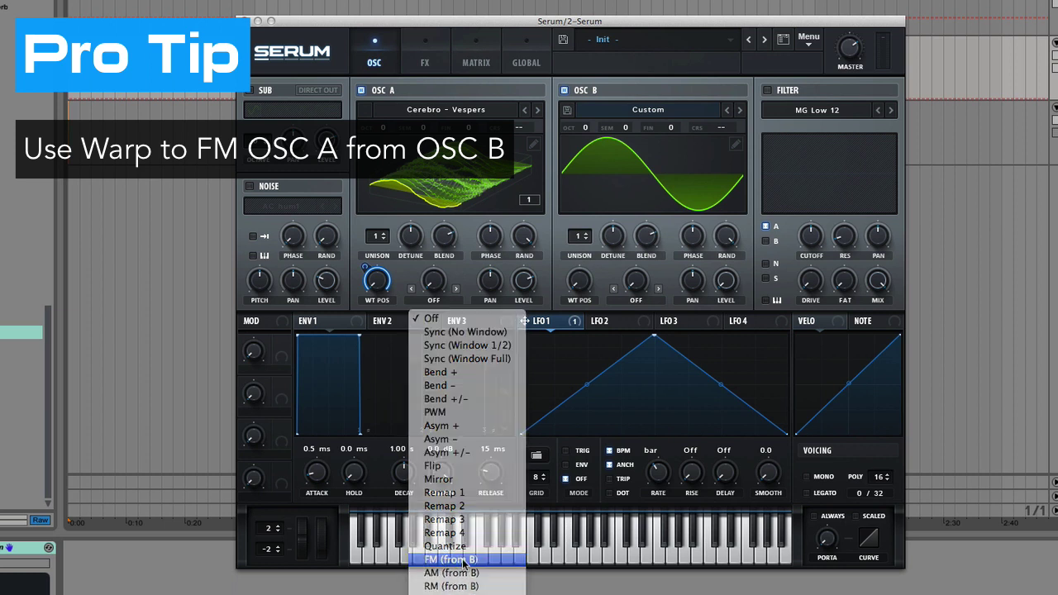
pyautogui.moveTo(433, 282); pyautogui.dragTo(440, 241)
pyautogui.rightClick(377, 281)
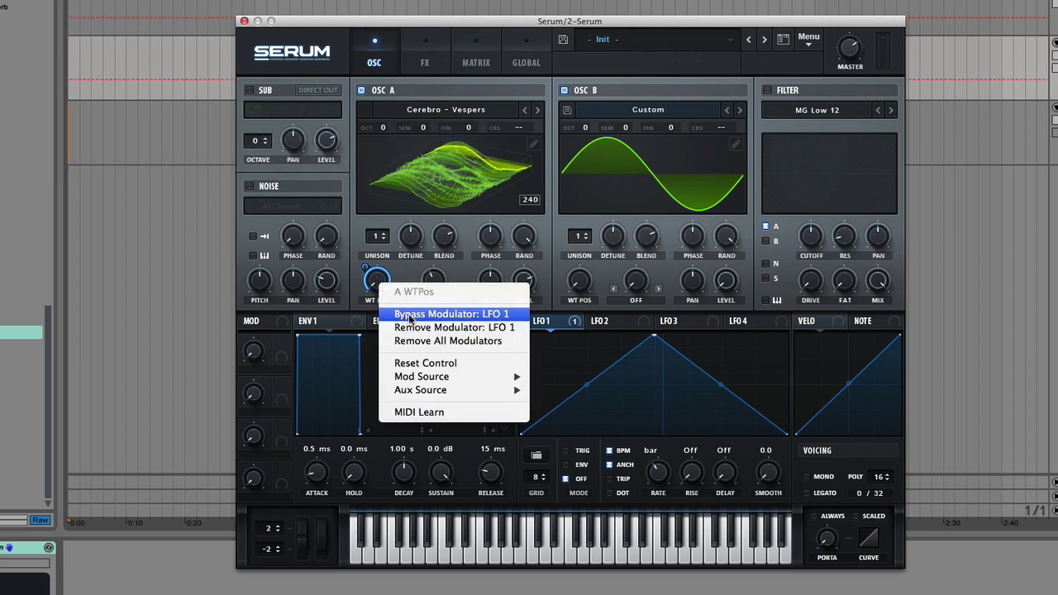
pyautogui.click(438, 314)
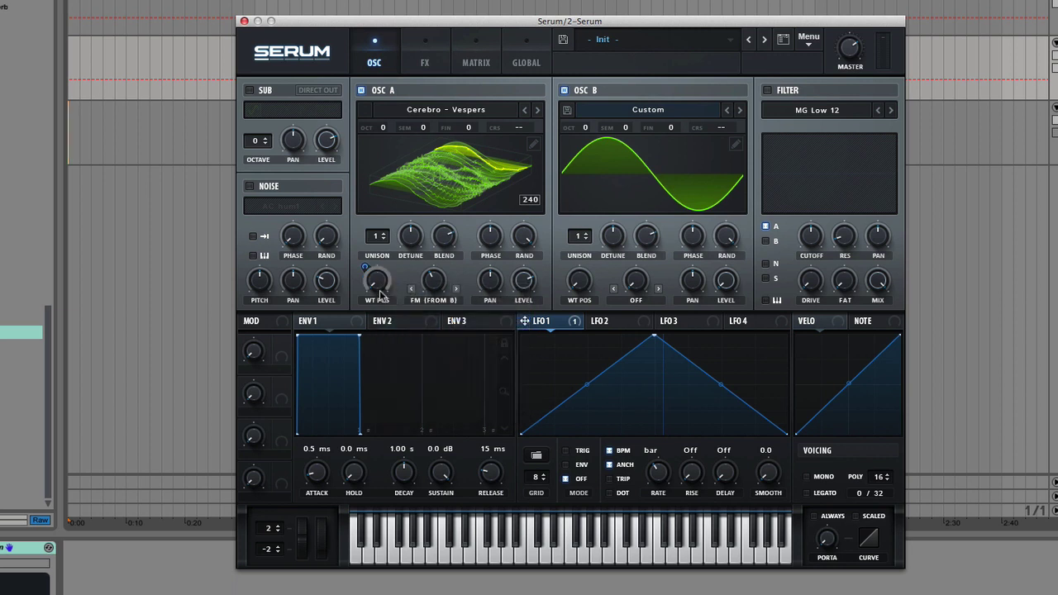
pyautogui.click(439, 177)
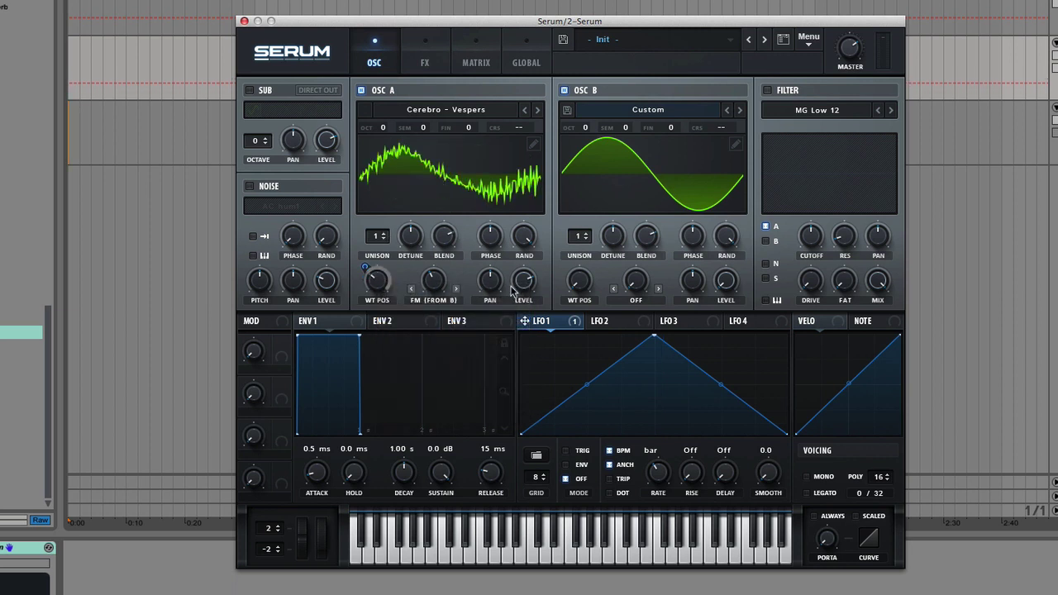
pyautogui.moveTo(441, 284)
pyautogui.moveTo(438, 306); pyautogui.dragTo(452, 323)
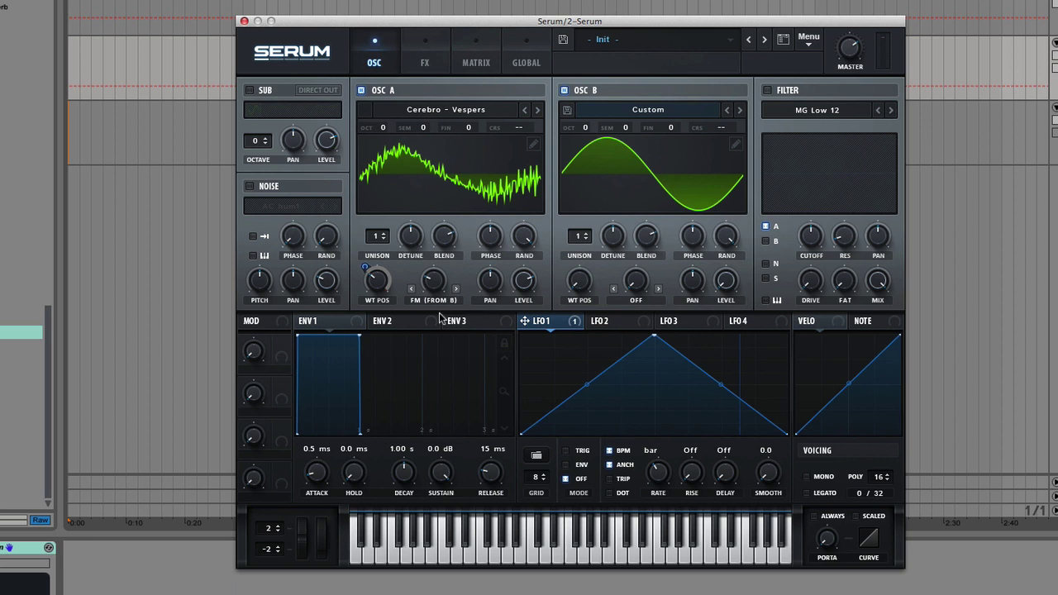
# Re-enable LFO 1 on WT POS at frame 3 and route LFO 1 to the FM amount
pyautogui.rightClick(378, 282)
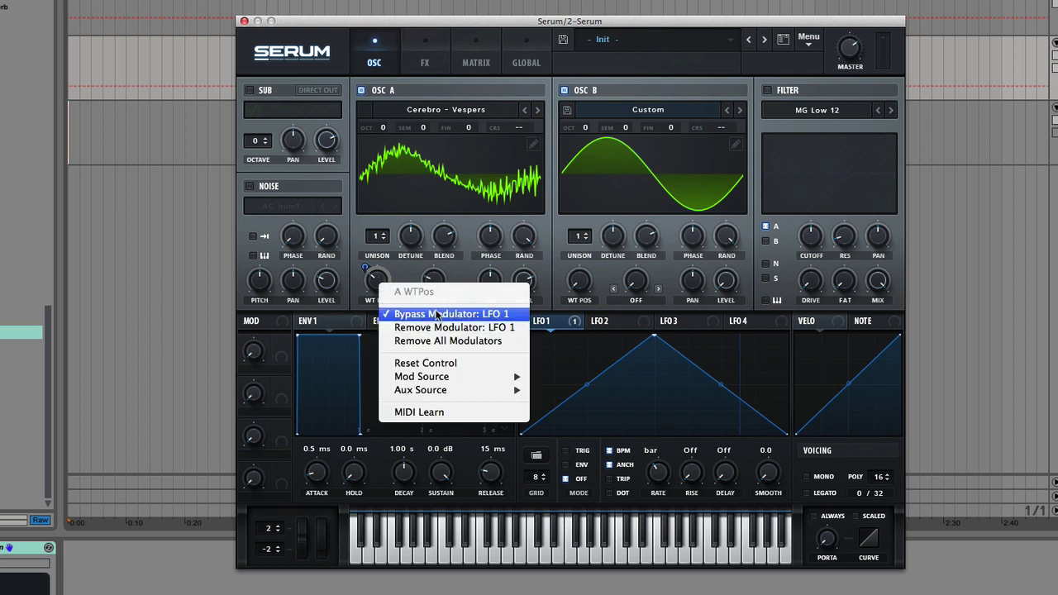
pyautogui.click(382, 286)
pyautogui.moveTo(382, 285); pyautogui.dragTo(396, 346)
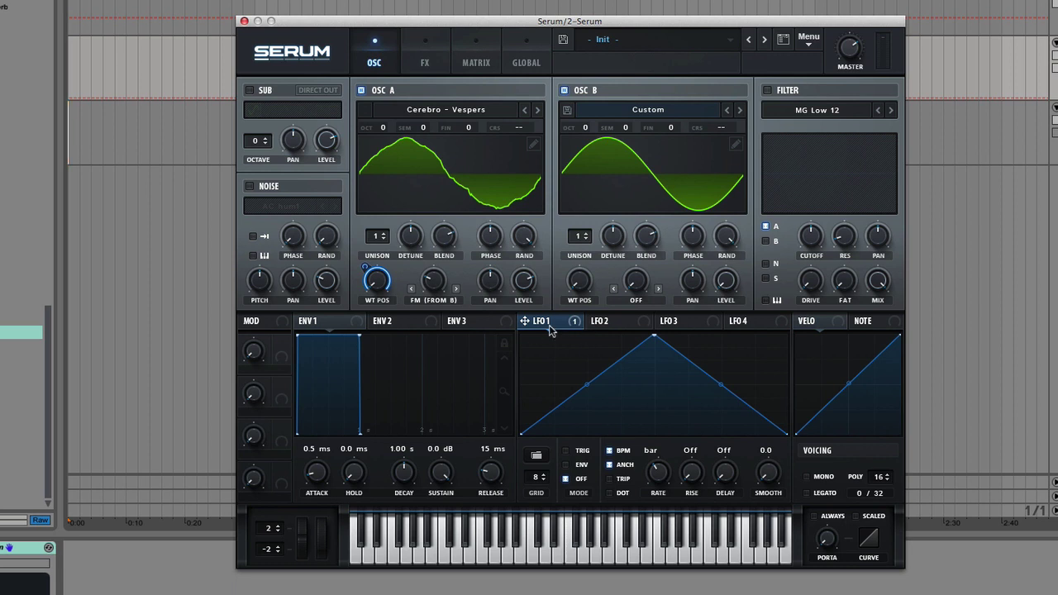
pyautogui.moveTo(526, 322); pyautogui.dragTo(435, 287)
pyautogui.moveTo(419, 285)
pyautogui.click(454, 159)
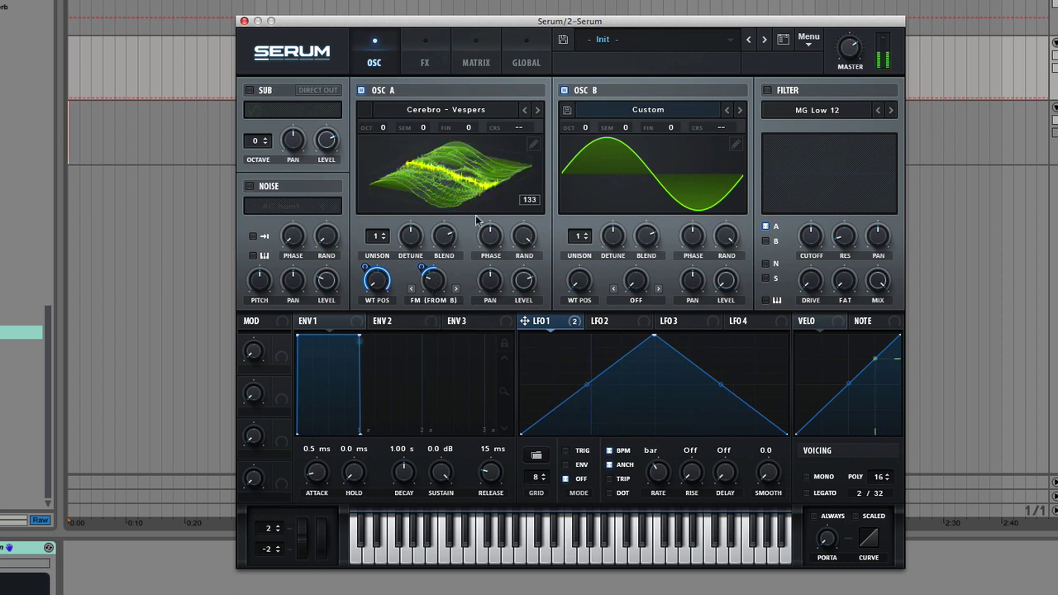
pyautogui.moveTo(438, 281)
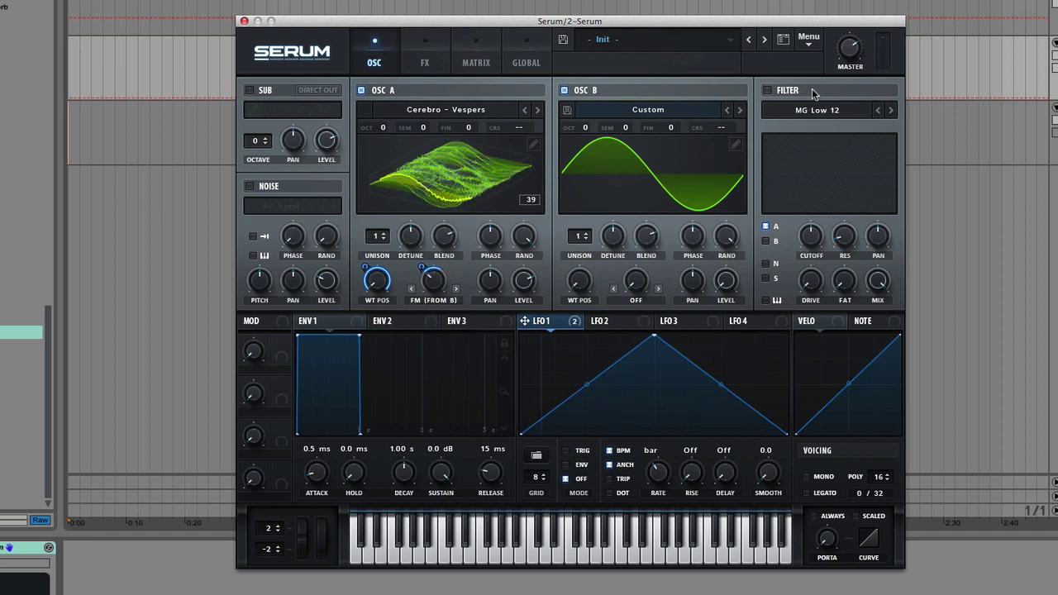
# Turn on a Notch 12 filter with lower cutoff and added drive, cutoff modulated by LFO 1
pyautogui.click(767, 91)
pyautogui.click(812, 112)
pyautogui.moveTo(809, 142)
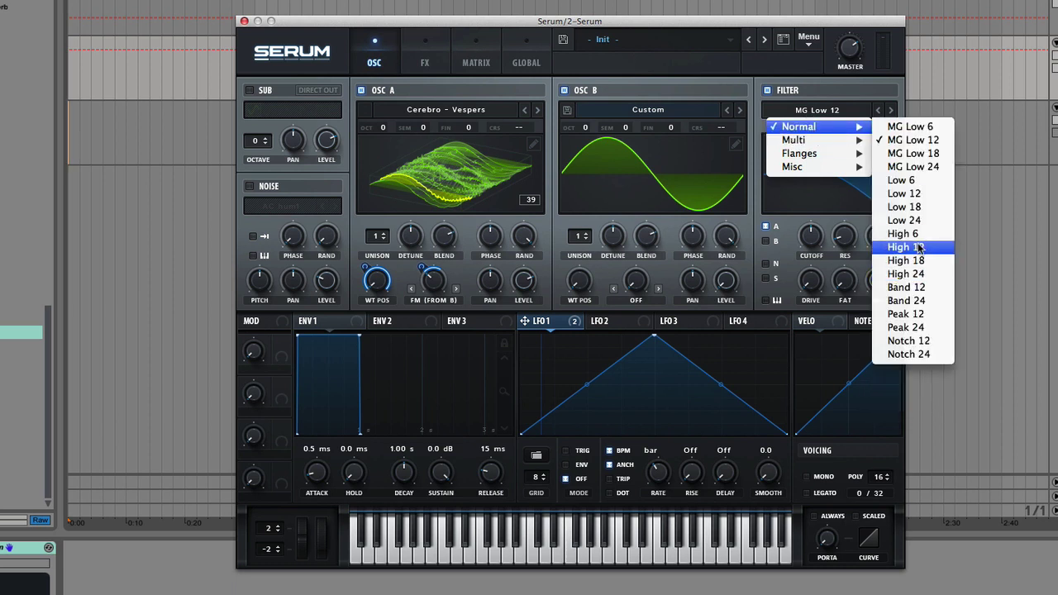
pyautogui.click(908, 341)
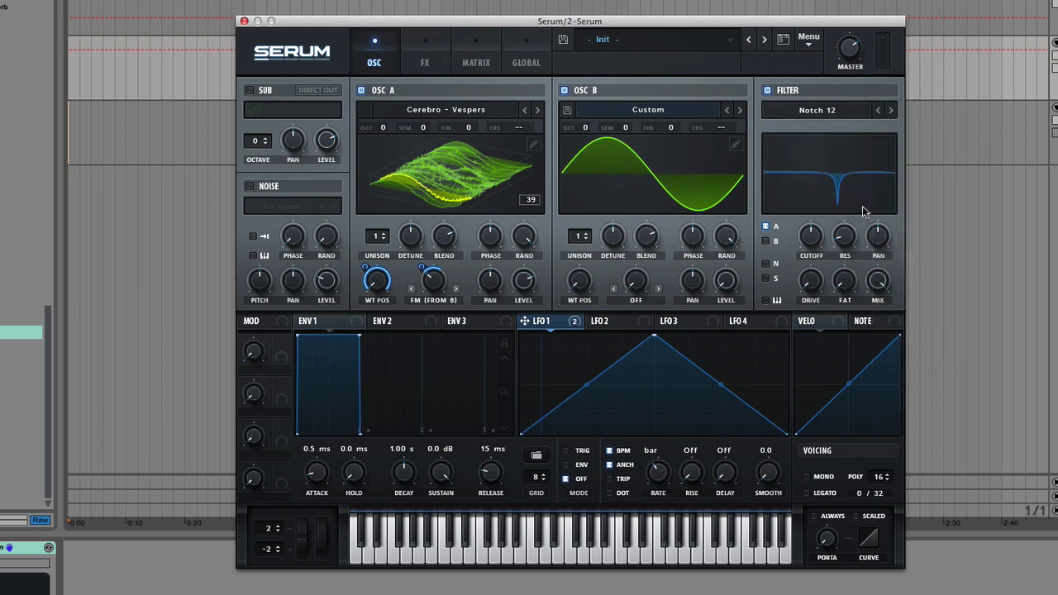
pyautogui.moveTo(824, 242)
pyautogui.mouseDown()
pyautogui.moveTo(824, 256)
pyautogui.moveTo(819, 206)
pyautogui.moveTo(814, 255)
pyautogui.mouseUp()
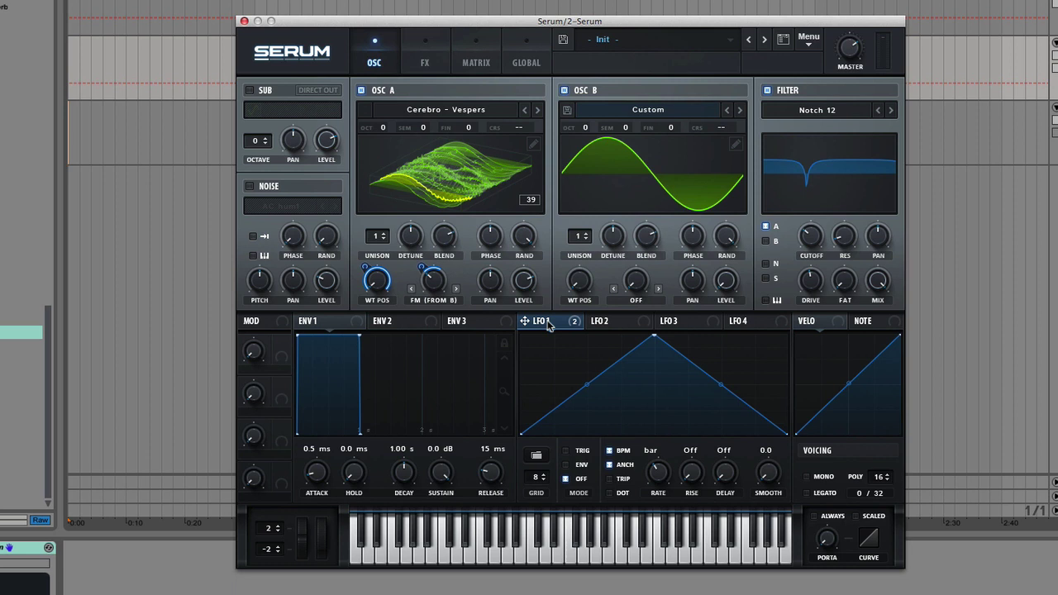
pyautogui.moveTo(525, 324); pyautogui.dragTo(816, 241)
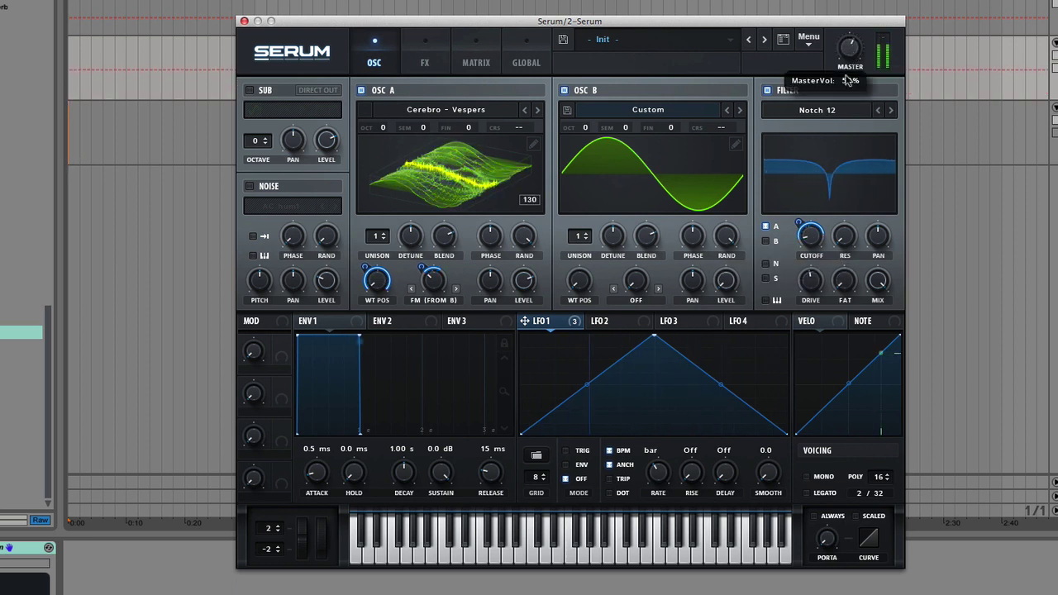
pyautogui.moveTo(811, 235)
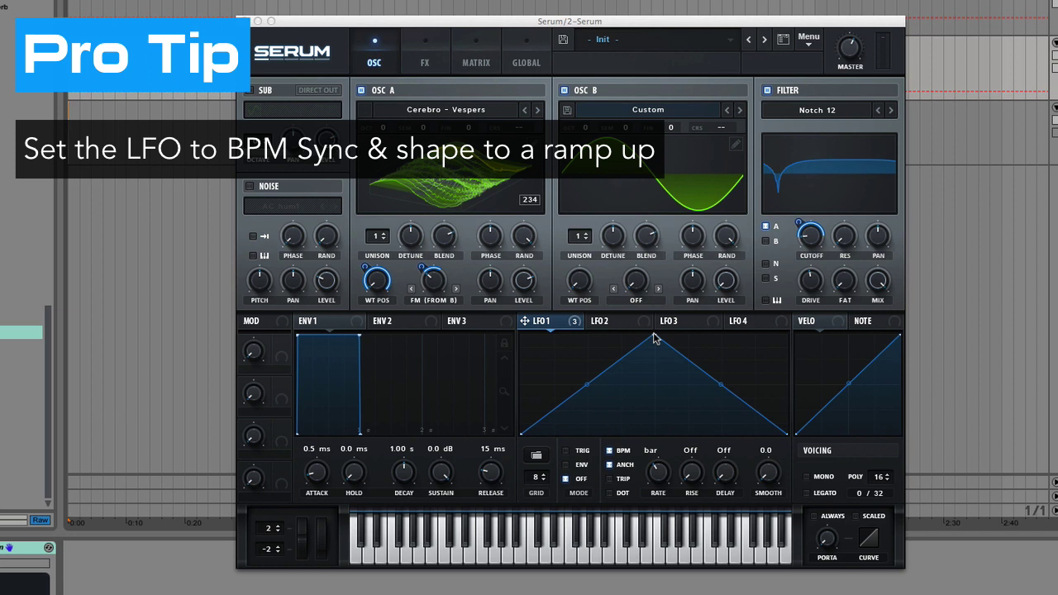
# Set LFO 1 to Trig mode and drag its peak to the right end to make a rising ramp
pyautogui.click(610, 452)
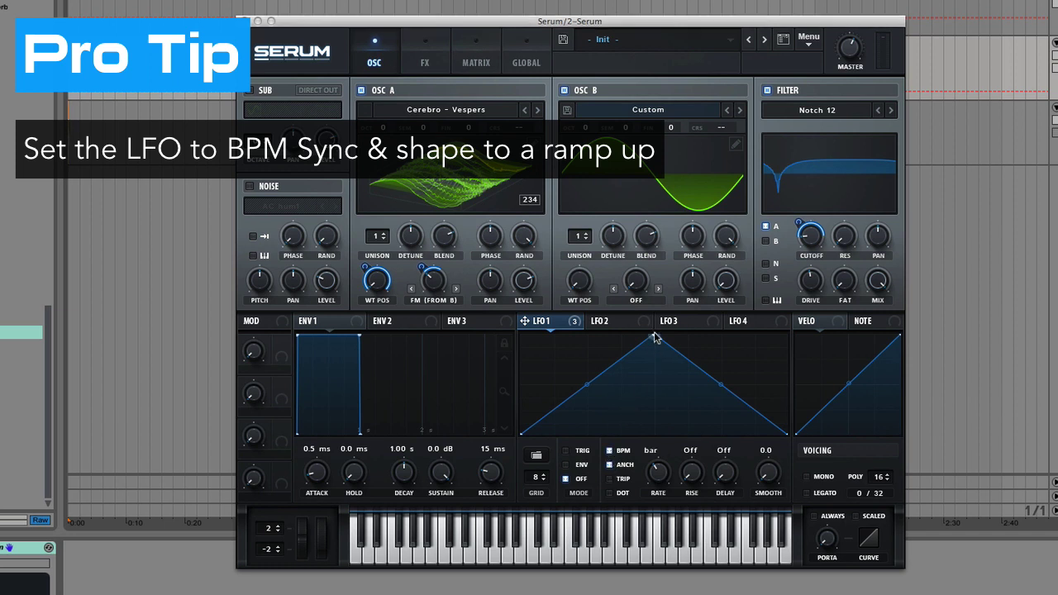
pyautogui.moveTo(654, 335); pyautogui.dragTo(788, 334)
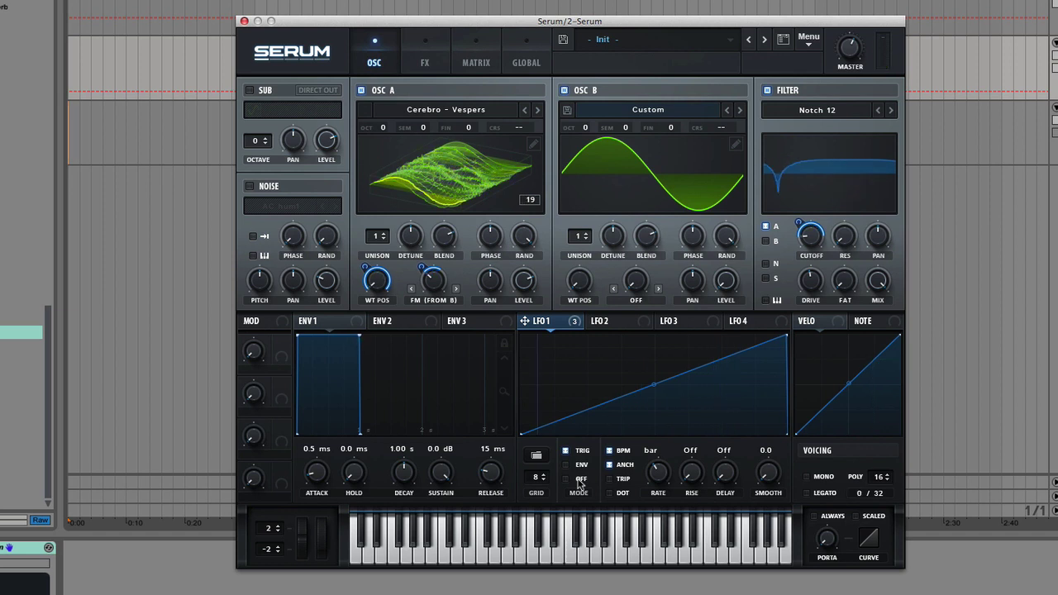
# Enable Hyper/Dimension and a Diode 2 distortion with raised drive and a 51% wet mix
pyautogui.click(426, 58)
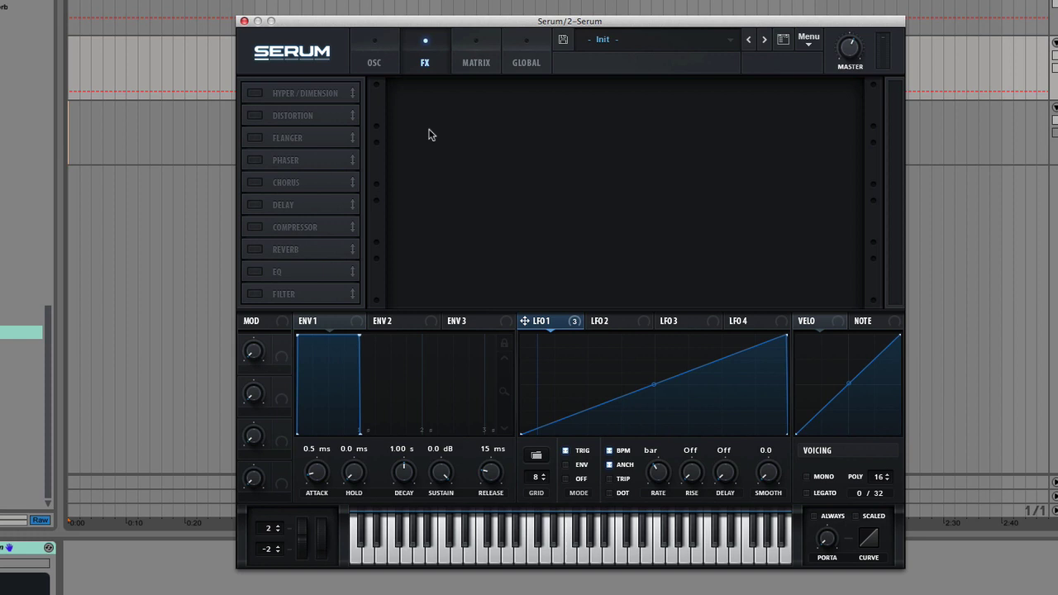
pyautogui.click(256, 93)
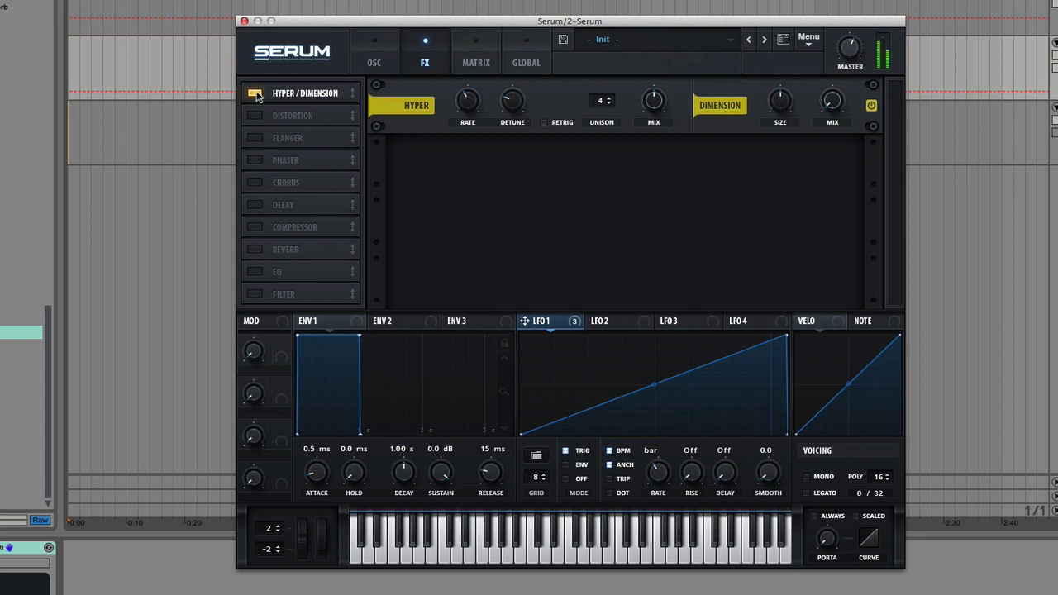
pyautogui.click(257, 118)
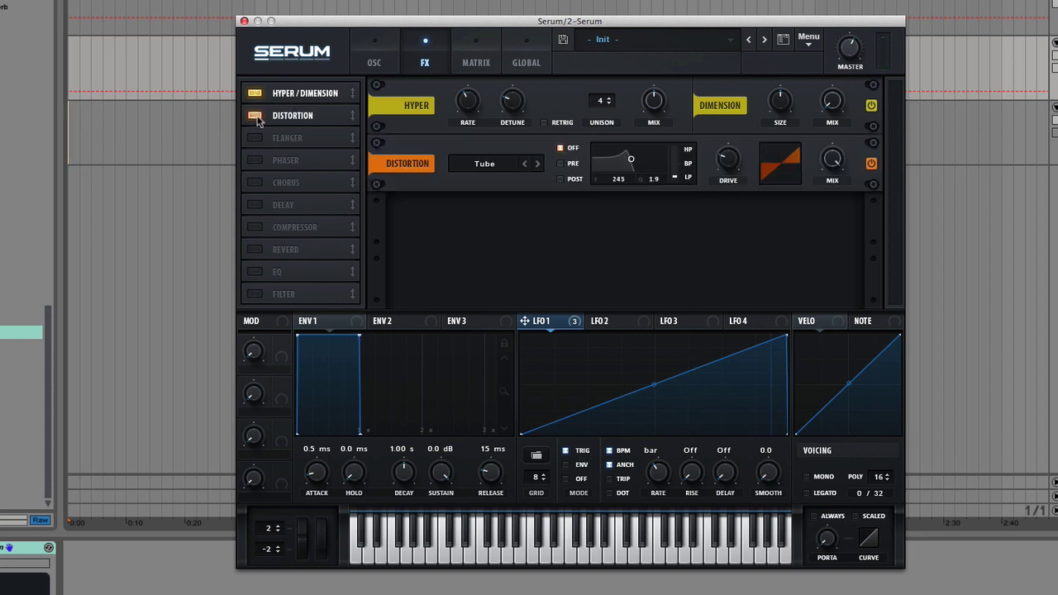
pyautogui.click(502, 164)
pyautogui.click(507, 238)
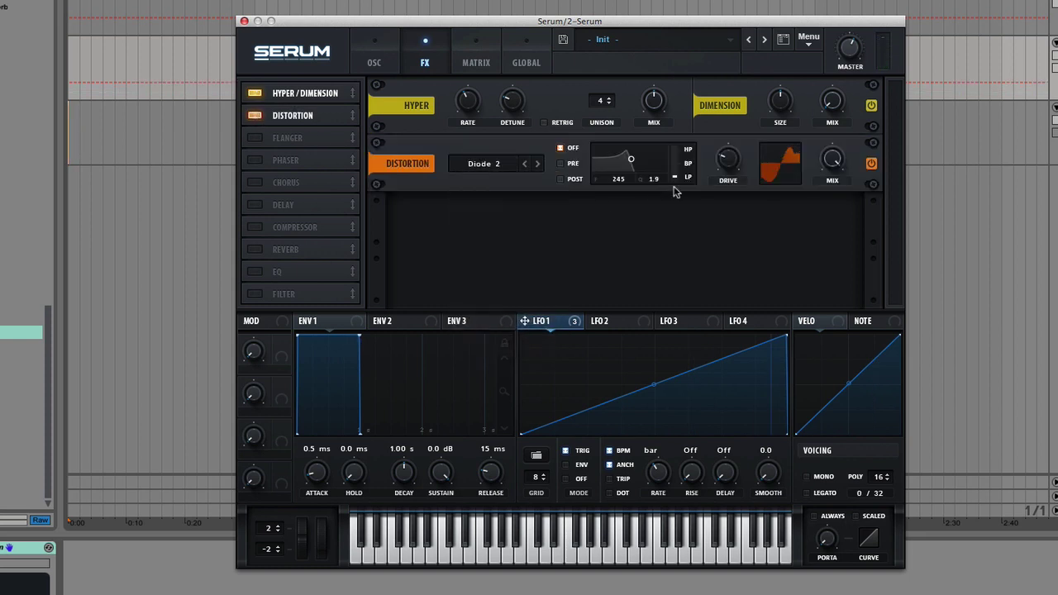
pyautogui.moveTo(731, 169); pyautogui.dragTo(733, 149)
pyautogui.moveTo(832, 163); pyautogui.dragTo(835, 249)
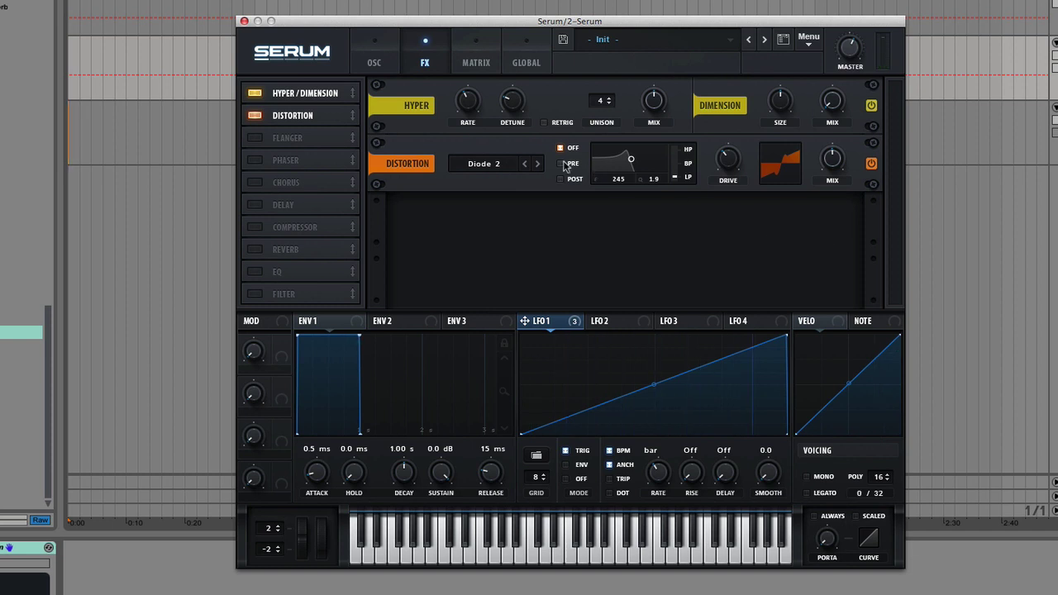
# Add a Flanger with adjusted mix, a multiband Compressor at 8.8 dB gain, and an EQ
pyautogui.click(256, 138)
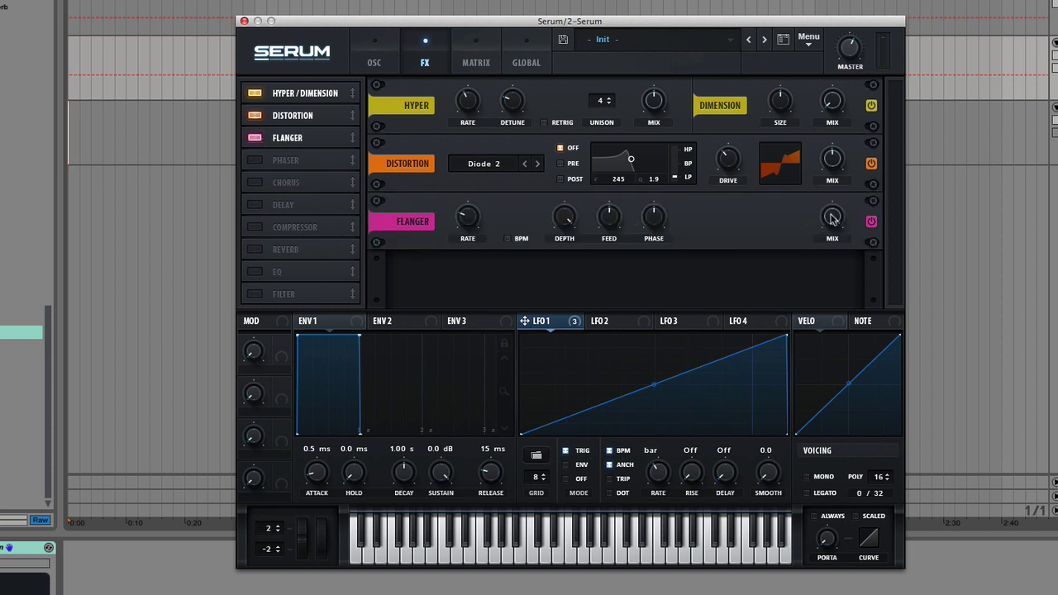
pyautogui.moveTo(832, 218); pyautogui.dragTo(838, 339)
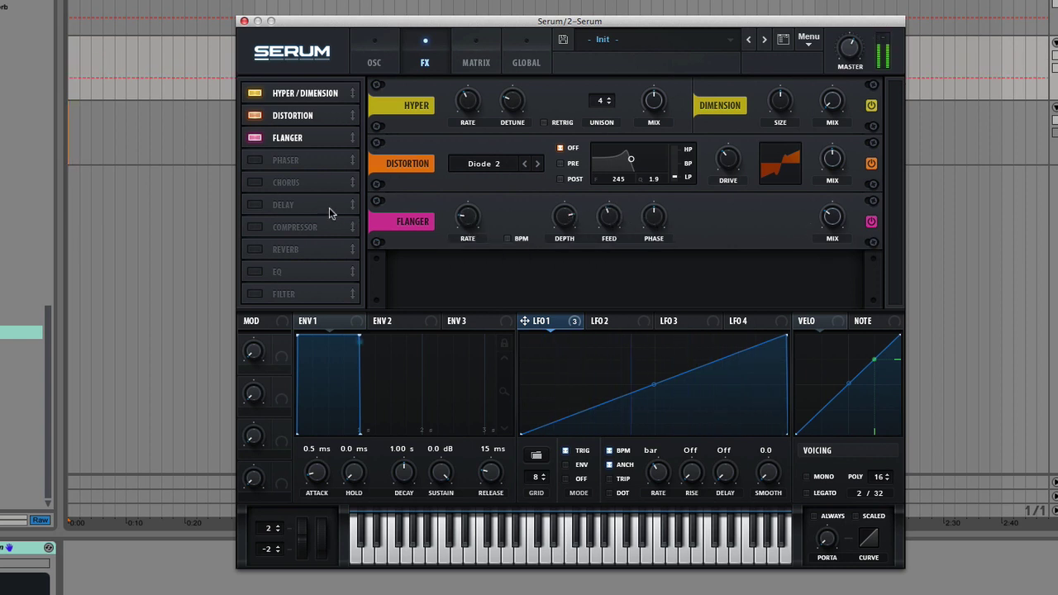
pyautogui.click(254, 226)
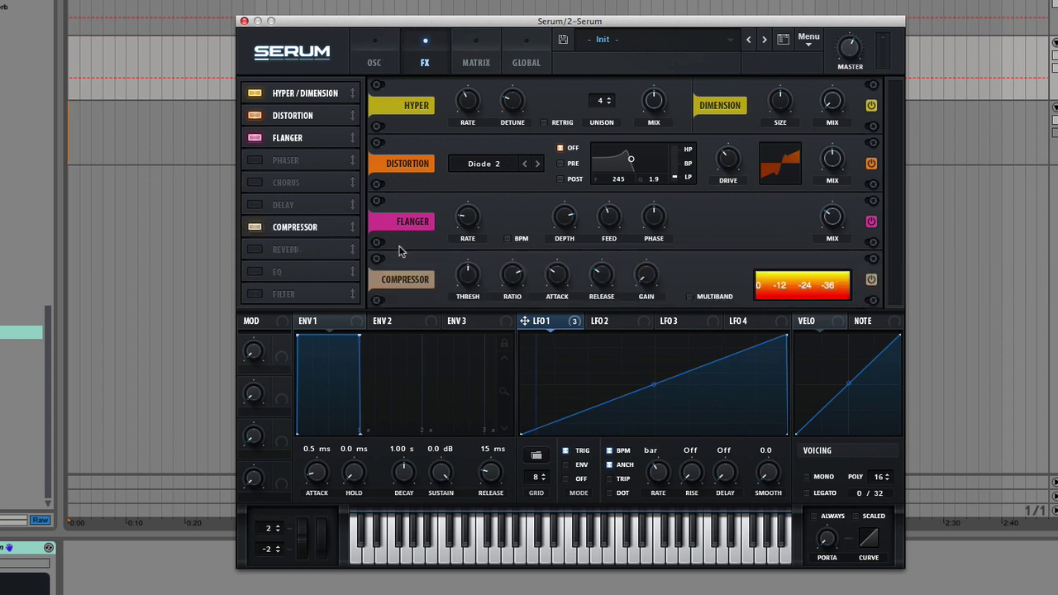
pyautogui.click(689, 295)
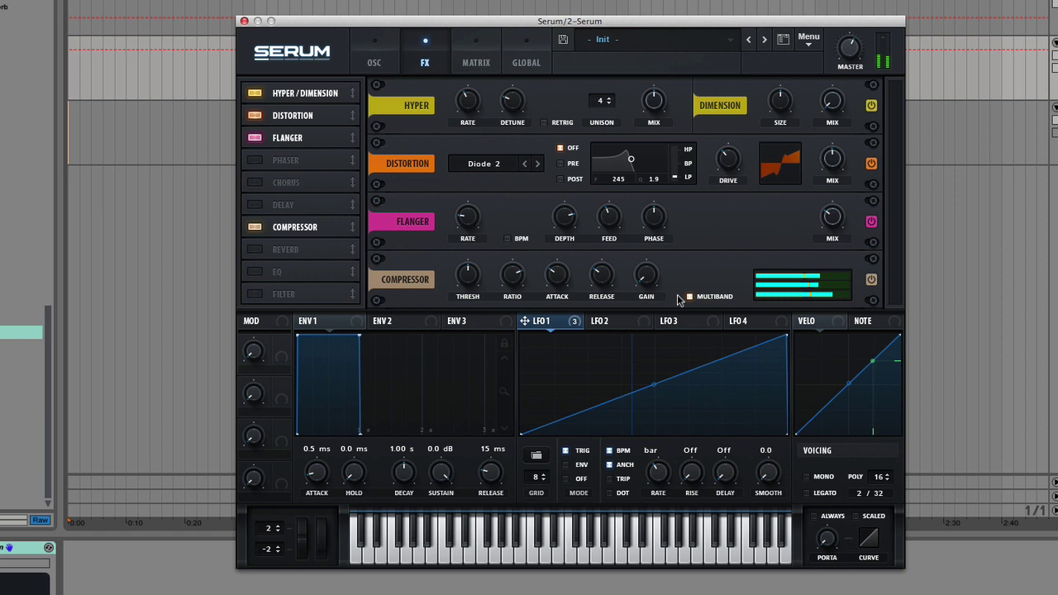
pyautogui.moveTo(652, 276); pyautogui.dragTo(656, 236)
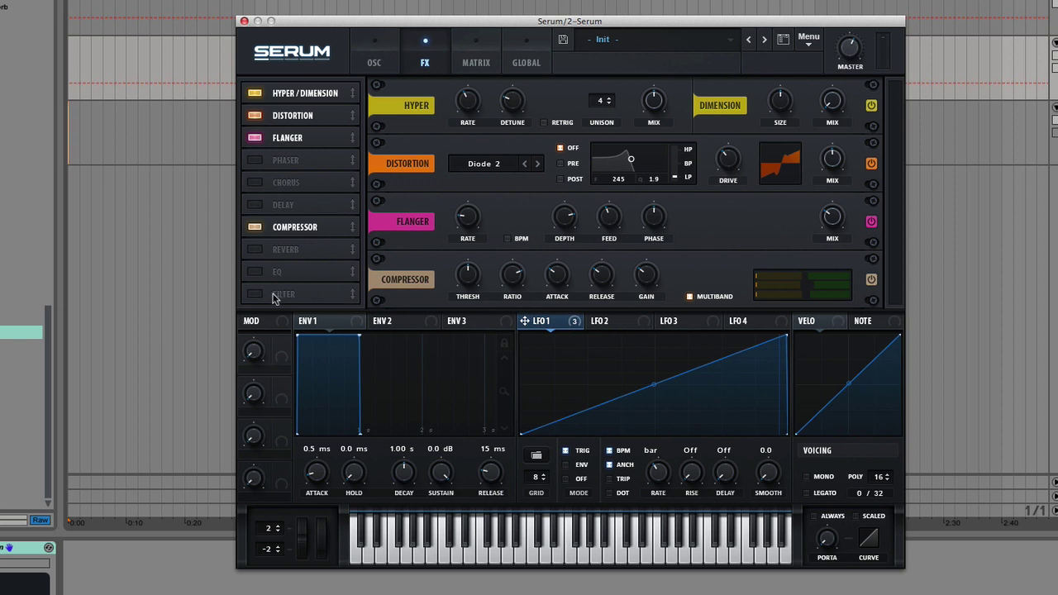
pyautogui.click(255, 272)
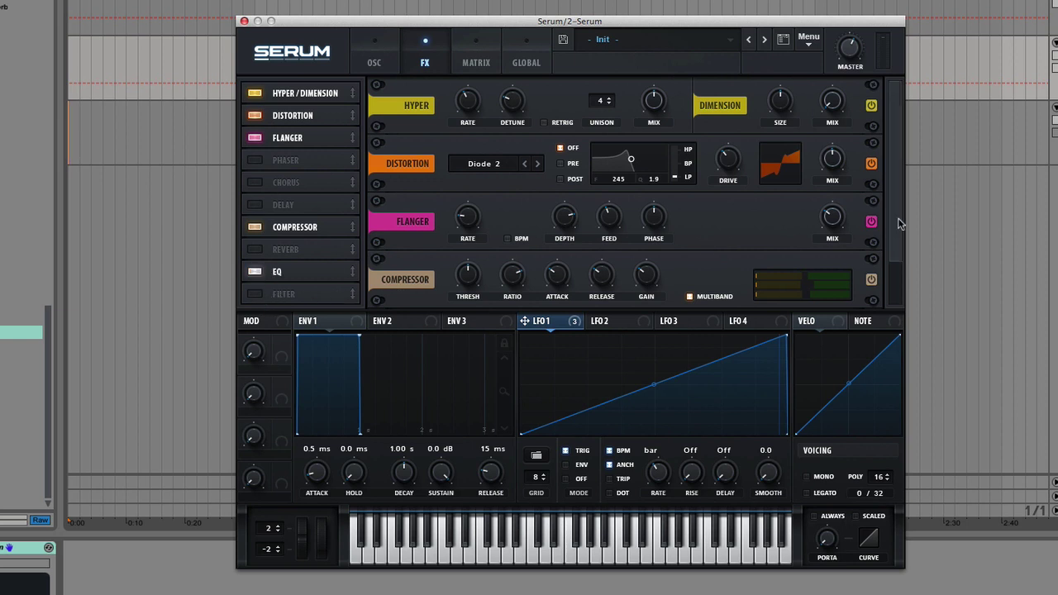
# Boost the EQ low band at 109 Hz by 5.4 dB and cut the high band at 3273 Hz to -3.3 dB
pyautogui.scroll(-2, 662, 264)
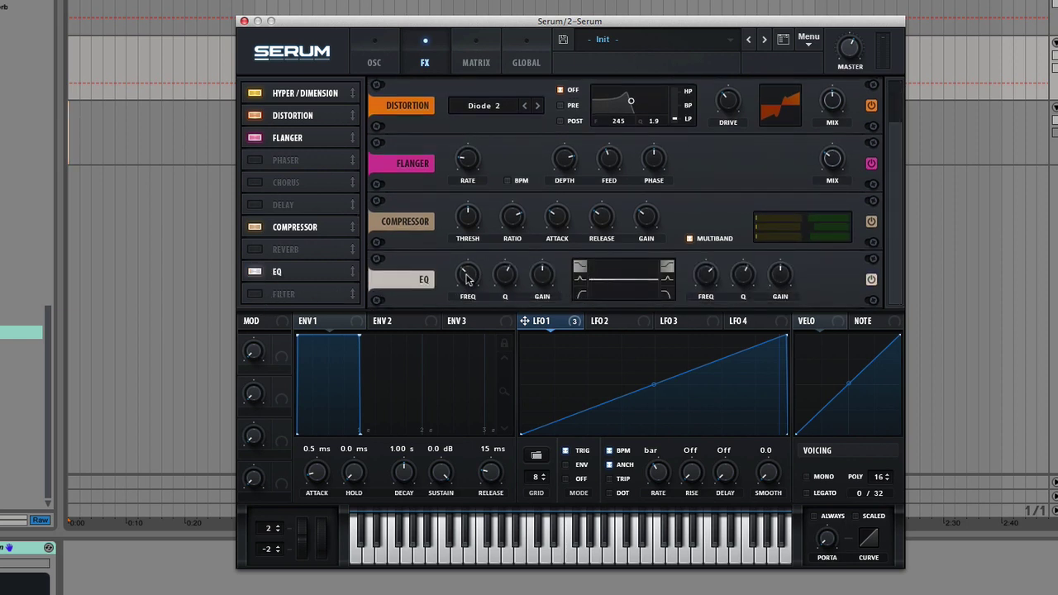
pyautogui.moveTo(466, 274); pyautogui.dragTo(468, 299)
pyautogui.moveTo(542, 278); pyautogui.dragTo(549, 250)
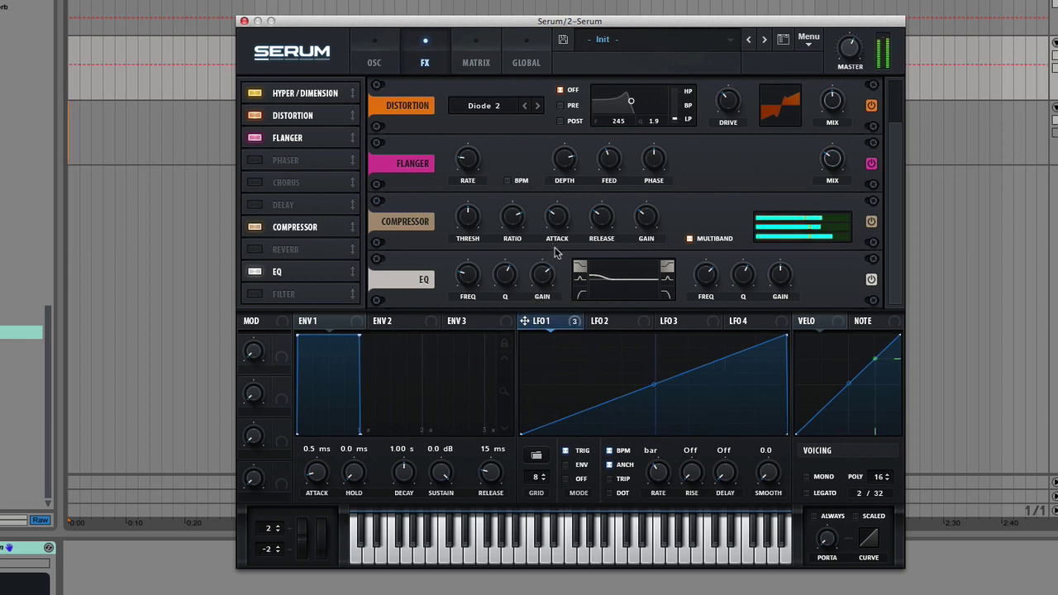
pyautogui.click(688, 238)
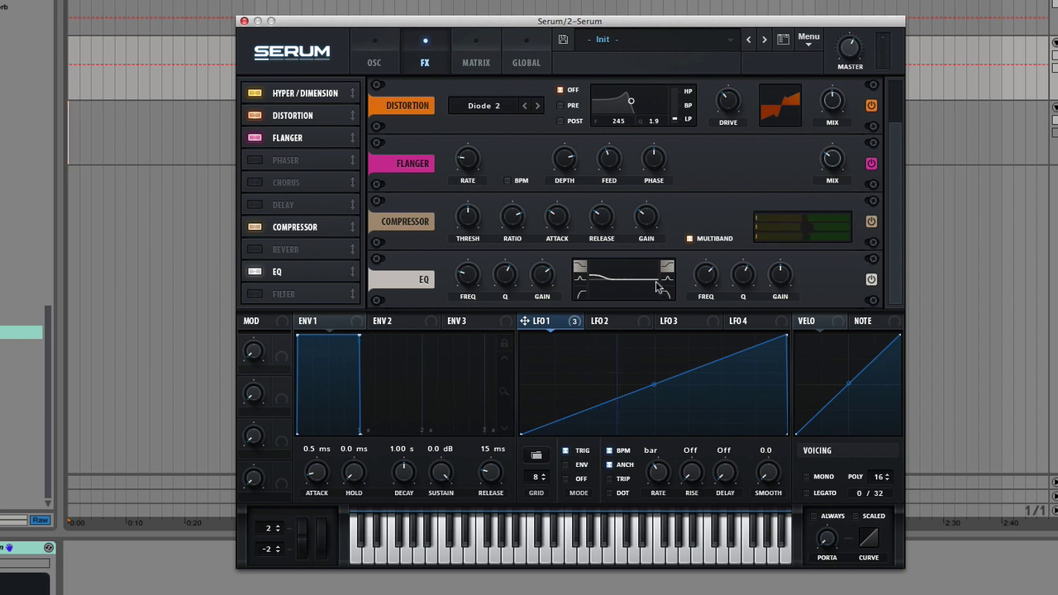
pyautogui.moveTo(719, 285); pyautogui.dragTo(711, 269)
pyautogui.moveTo(780, 273); pyautogui.dragTo(781, 287)
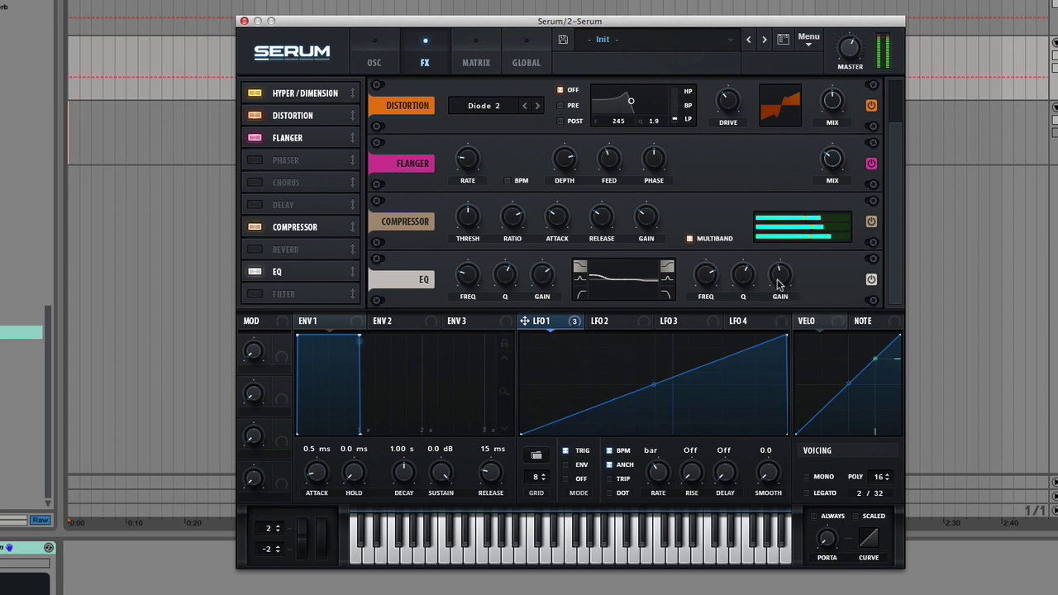
pyautogui.moveTo(849, 59)
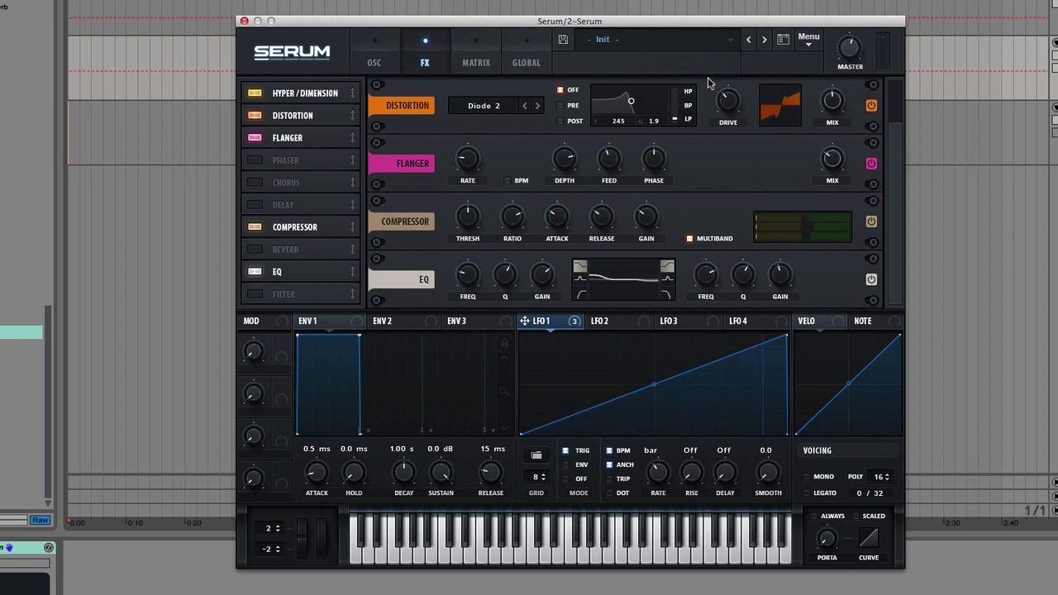
# Resample the effected patch into OSC B as a Custom wavetable and begin saving it
pyautogui.click(808, 41)
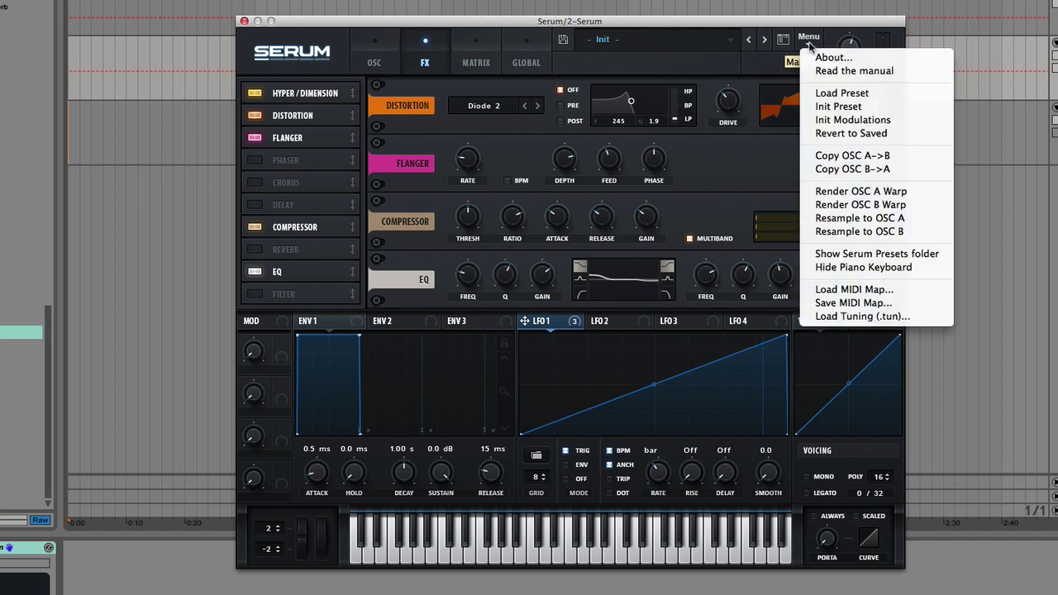
pyautogui.click(863, 231)
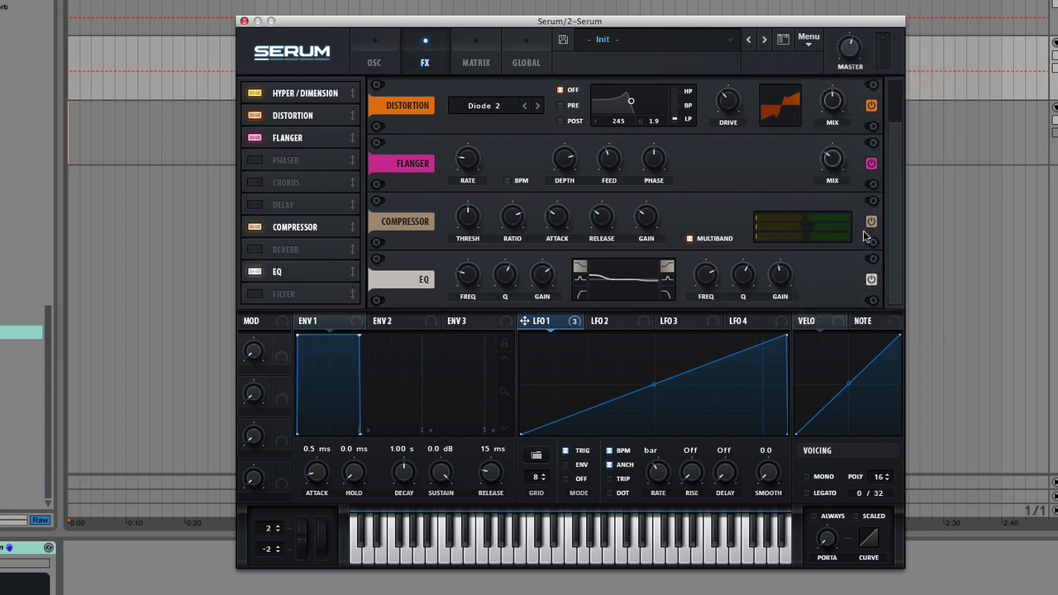
pyautogui.click(382, 58)
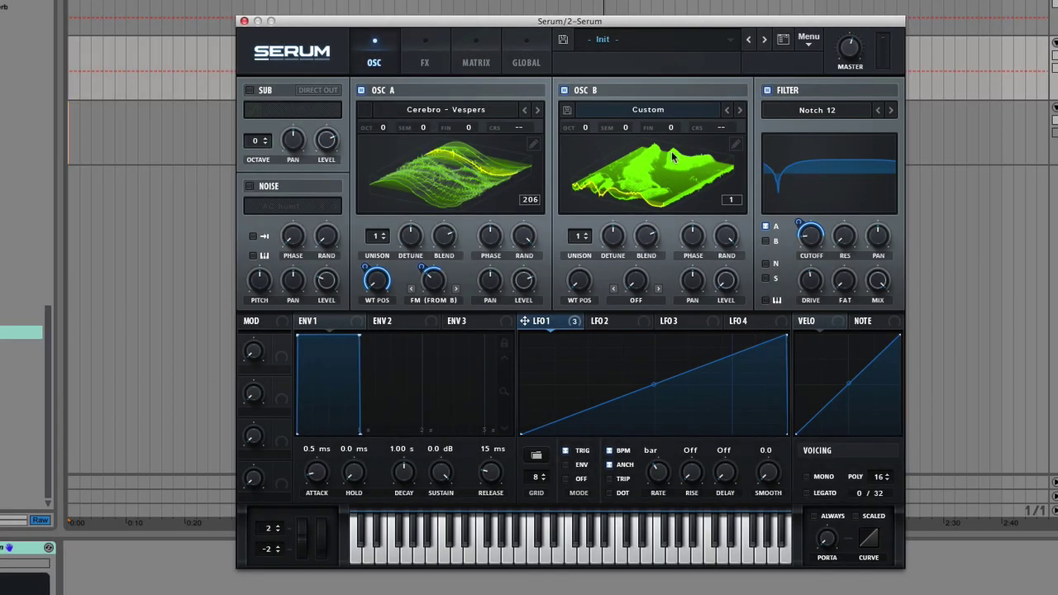
pyautogui.click(567, 111)
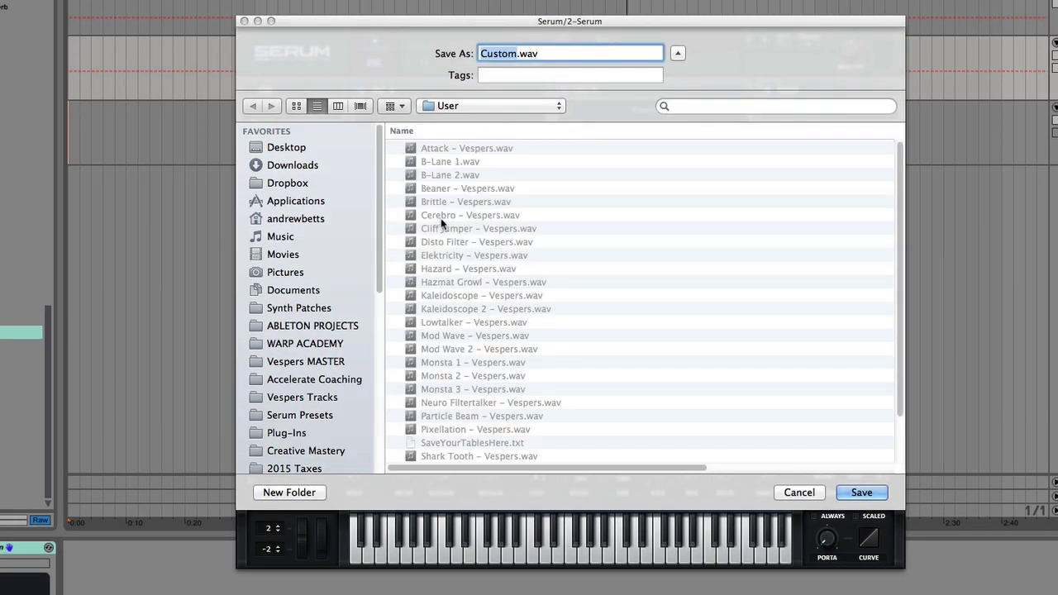
# Save the resampled wavetable as 'Test' in the Test Tables folder
pyautogui.press('super+Up')
pyautogui.doubleClick(441, 241)
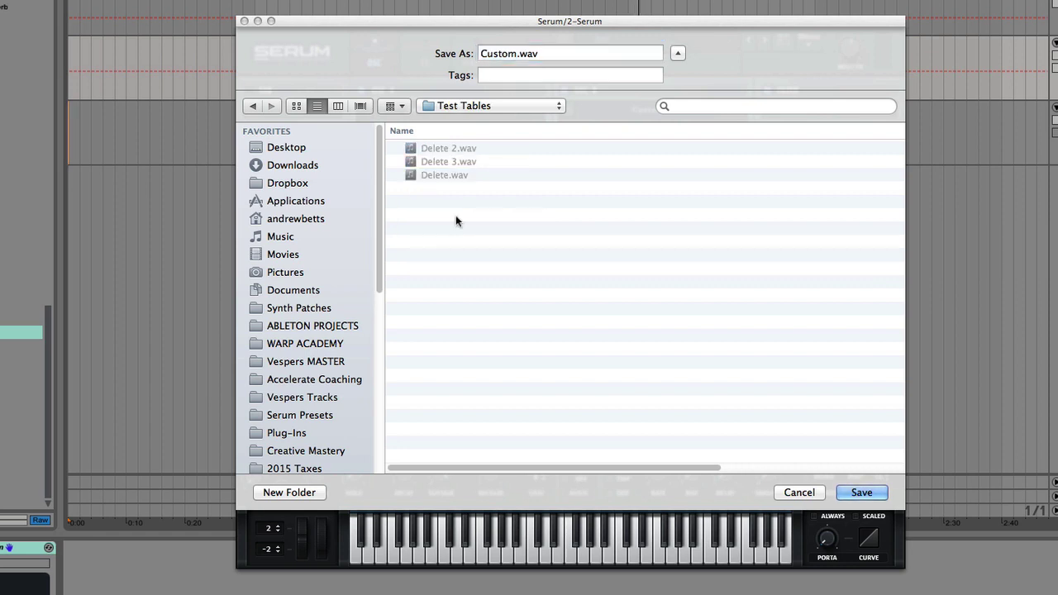
pyautogui.doubleClick(506, 54)
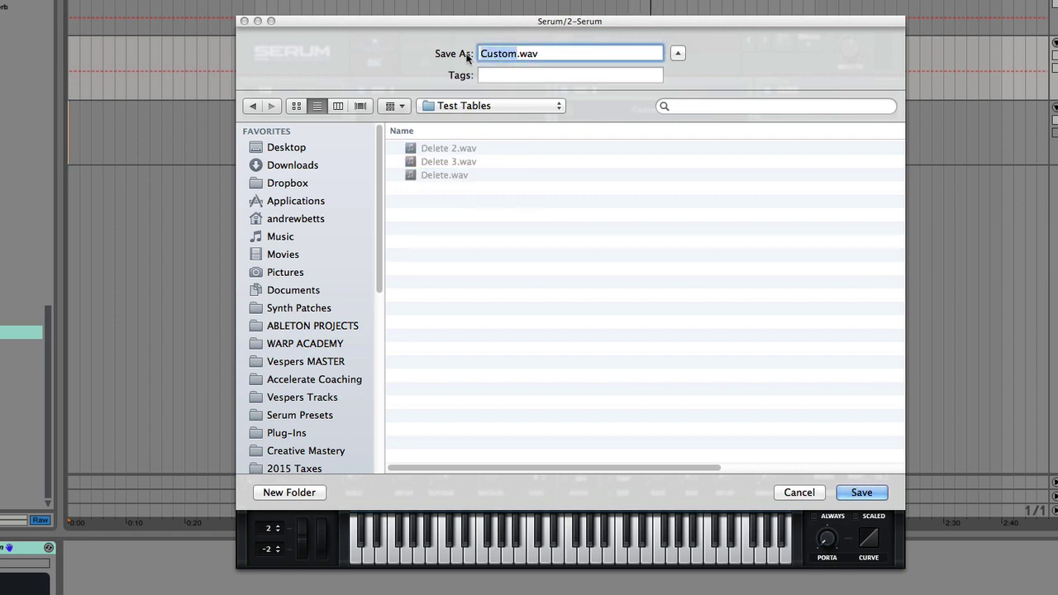
pyautogui.write('Test')
pyautogui.press('Return')
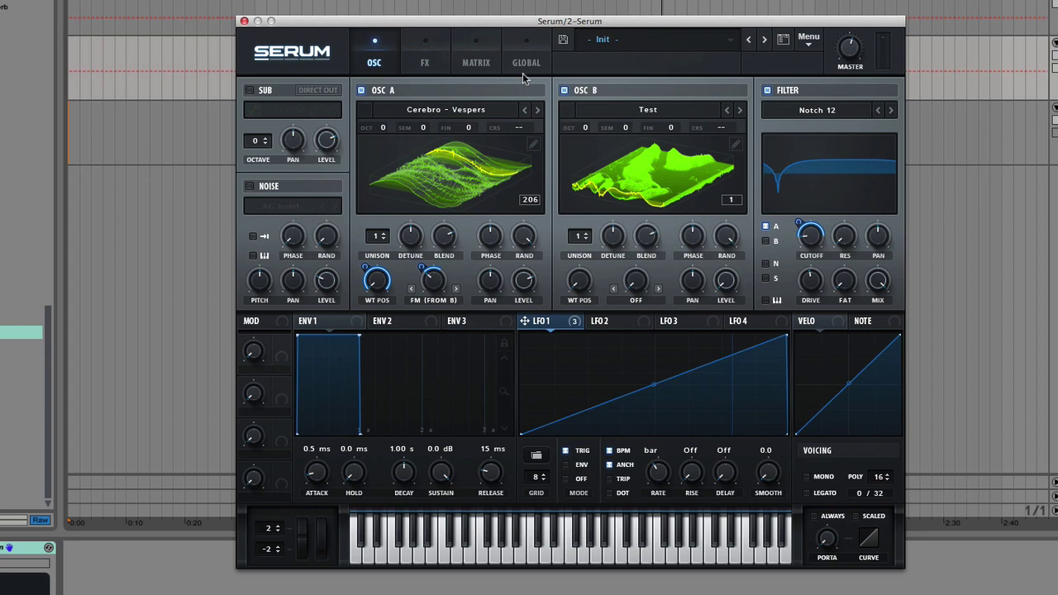
# Switch off OSC B, then load a fresh Serum onto the 3 MIDI track and reposition its window
pyautogui.click(564, 90)
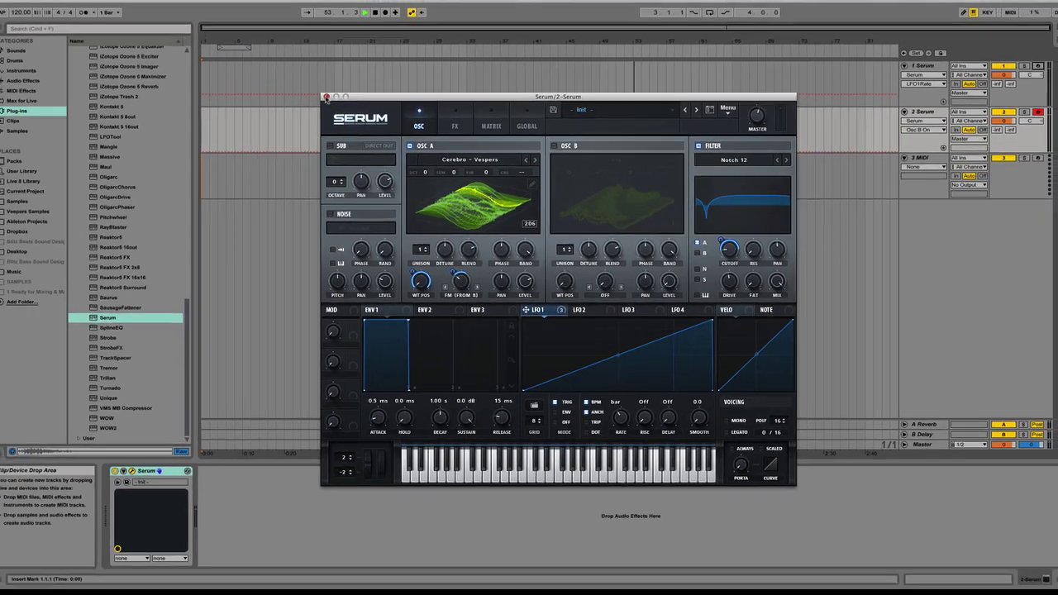
pyautogui.click(281, 54)
pyautogui.press('Down')
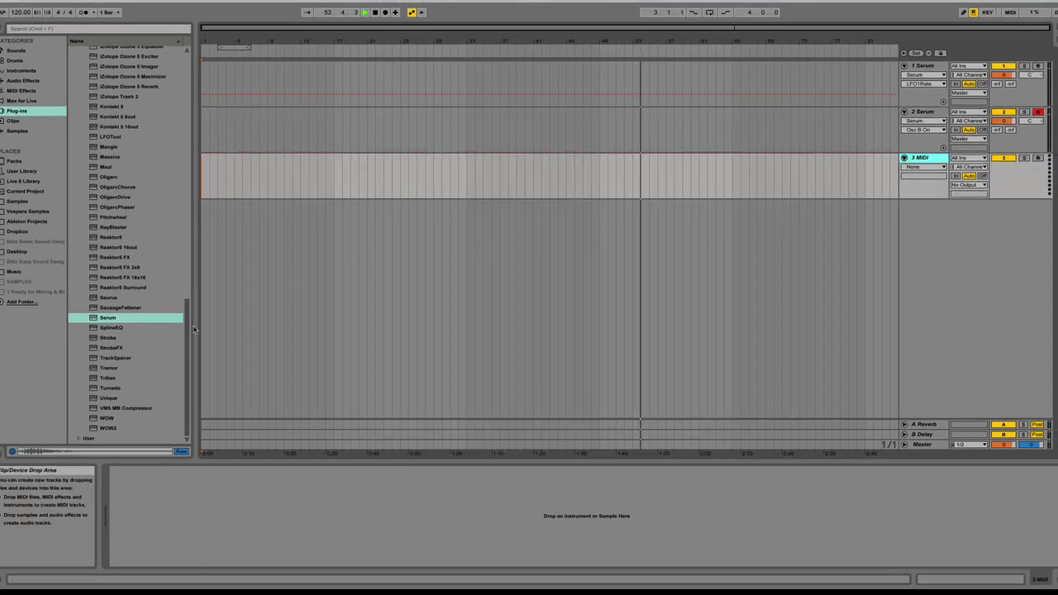
pyautogui.click(666, 314)
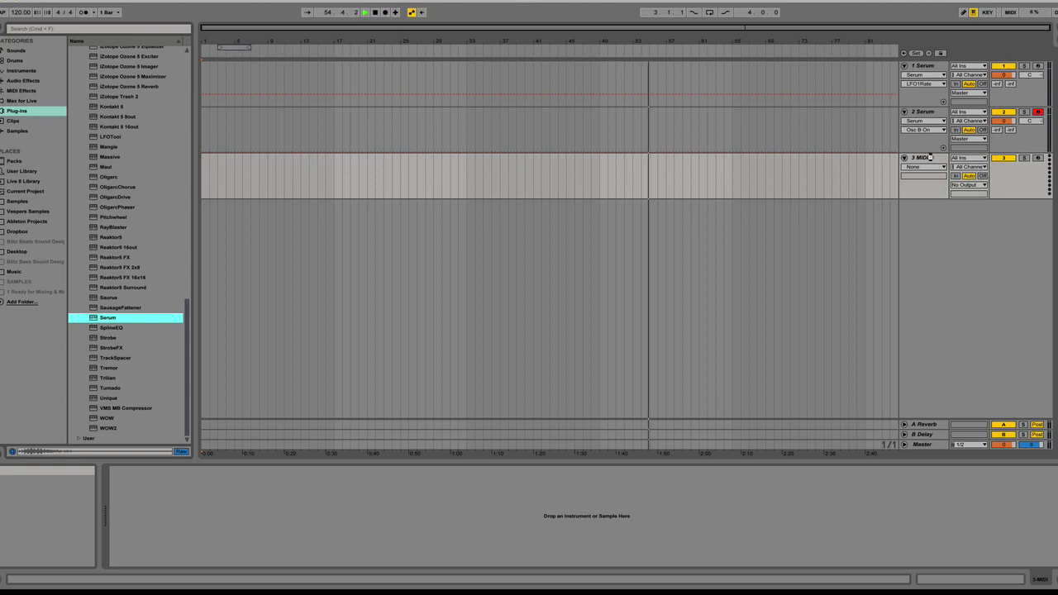
pyautogui.moveTo(930, 157); pyautogui.dragTo(930, 157)
pyautogui.moveTo(545, 195); pyautogui.dragTo(544, 97)
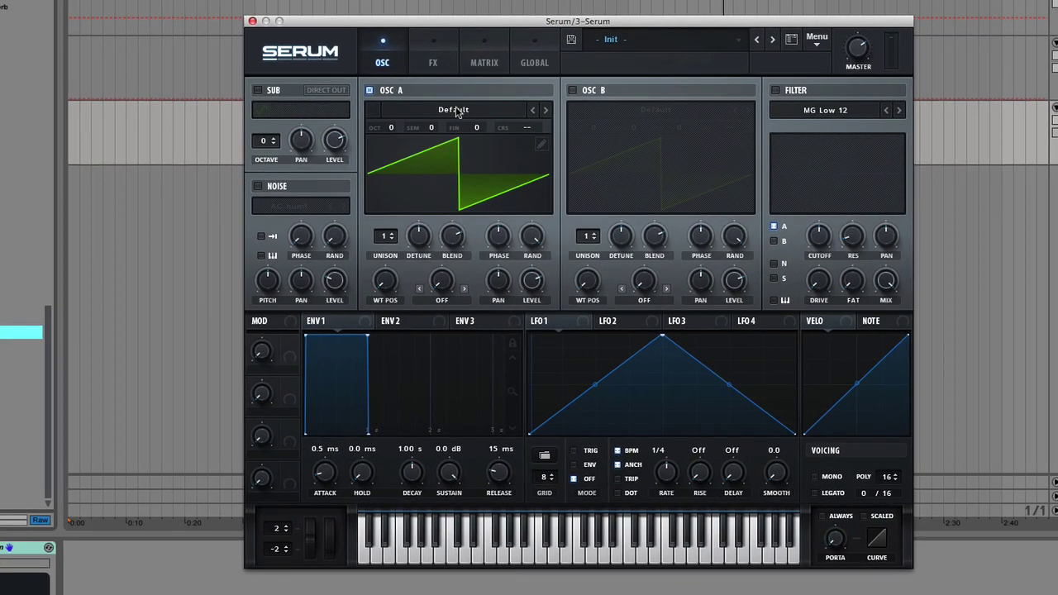
# Load the Test wavetable from Test Tables into OSC A and display it in 3D
pyautogui.click(475, 159)
pyautogui.moveTo(474, 238)
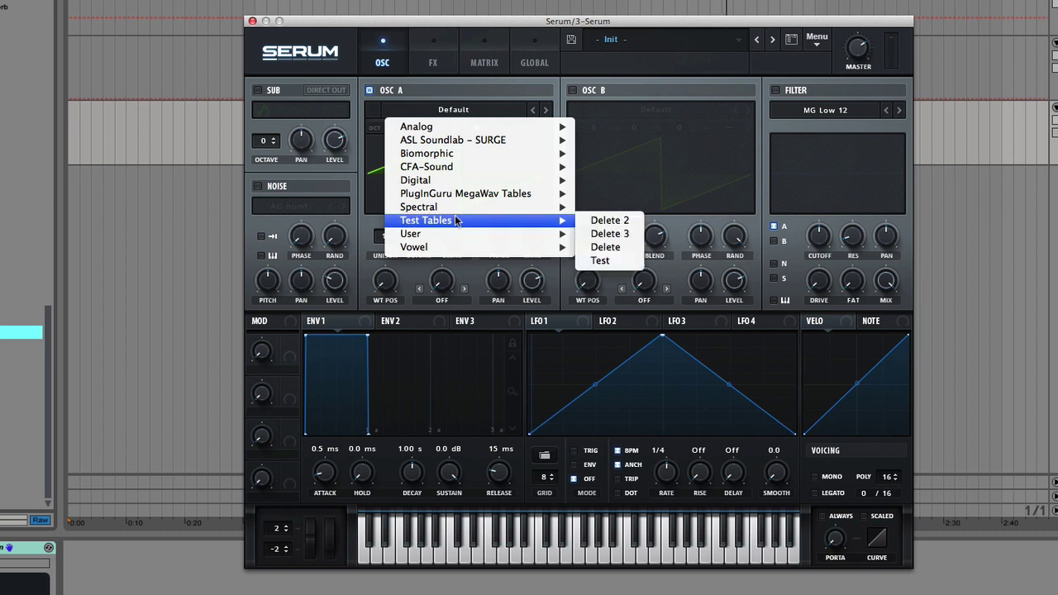
pyautogui.click(603, 258)
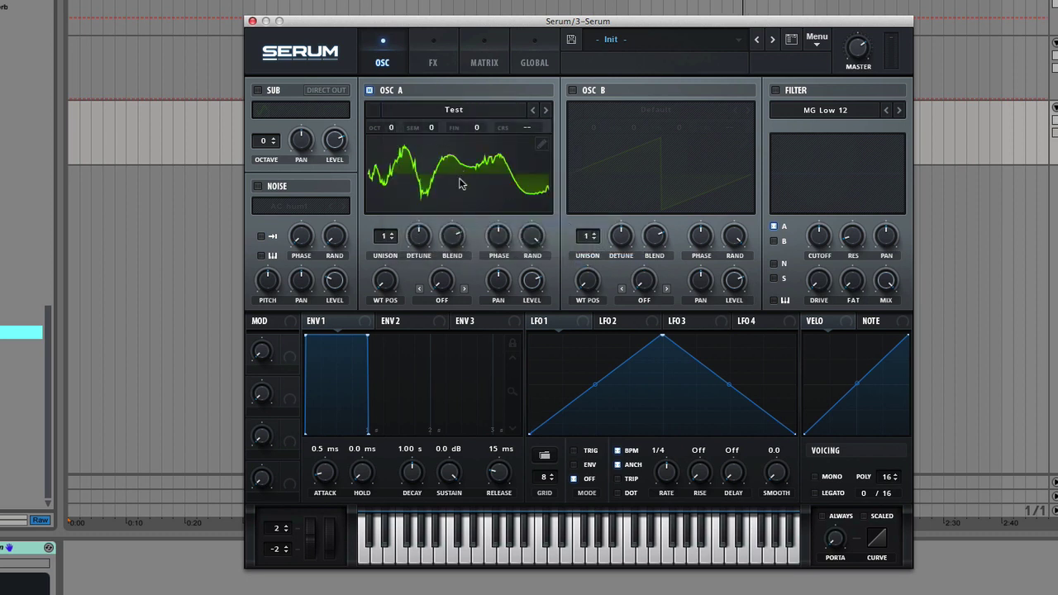
pyautogui.click(459, 180)
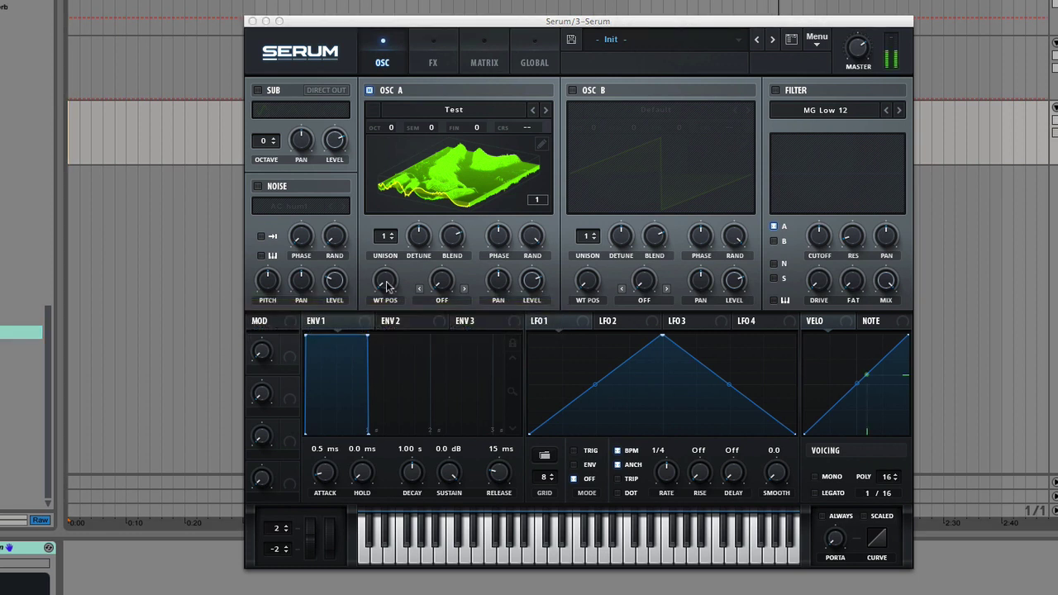
pyautogui.moveTo(386, 285); pyautogui.dragTo(416, 321)
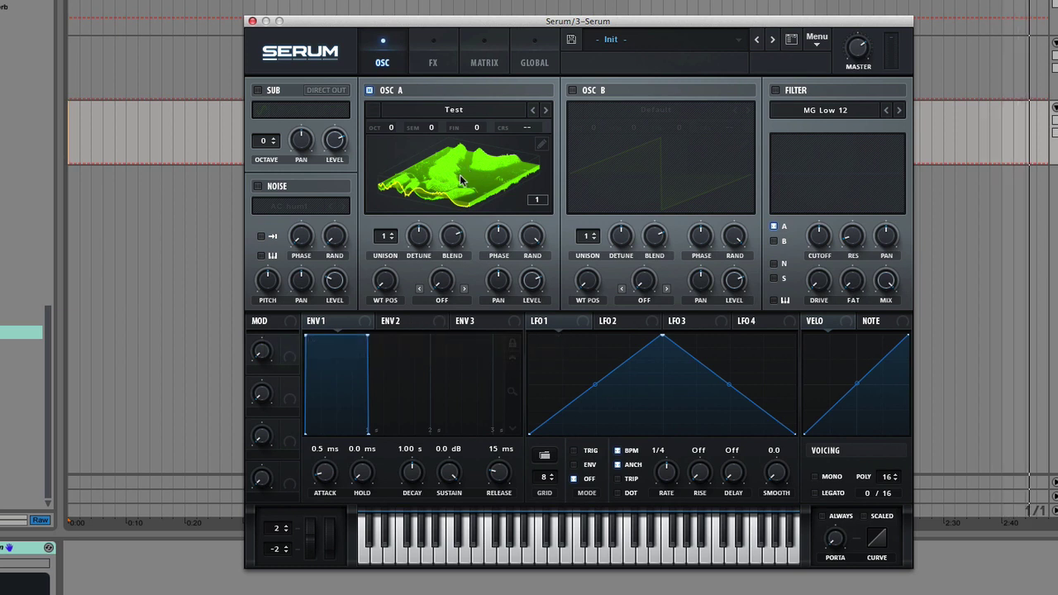
# In OSC A's table editor, normalize each frame separately and crossfade frame edges over 16 samples
pyautogui.click(542, 146)
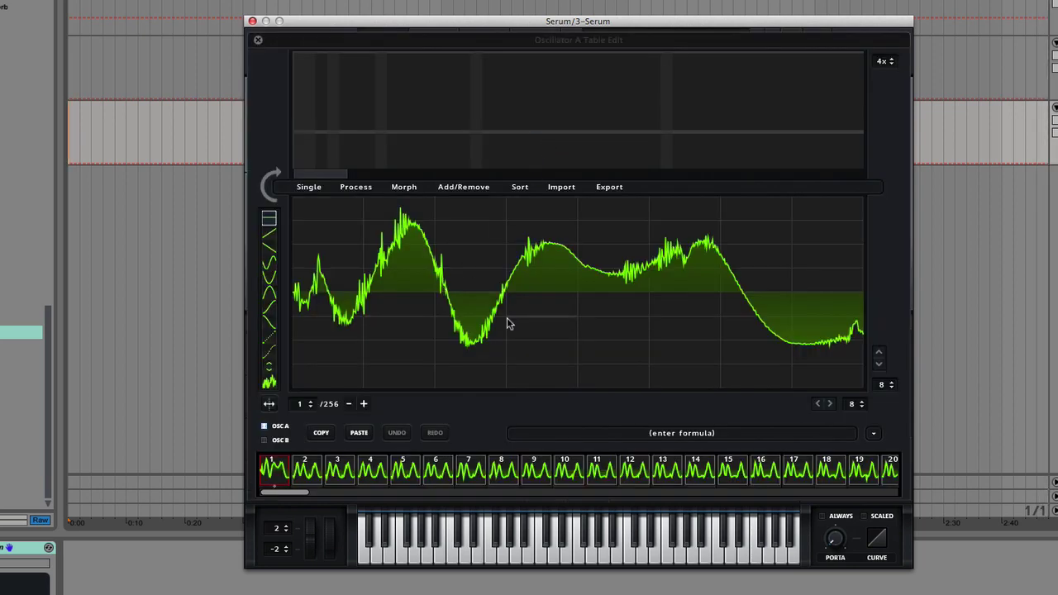
pyautogui.moveTo(300, 493); pyautogui.dragTo(649, 494)
pyautogui.moveTo(303, 409); pyautogui.dragTo(326, 366)
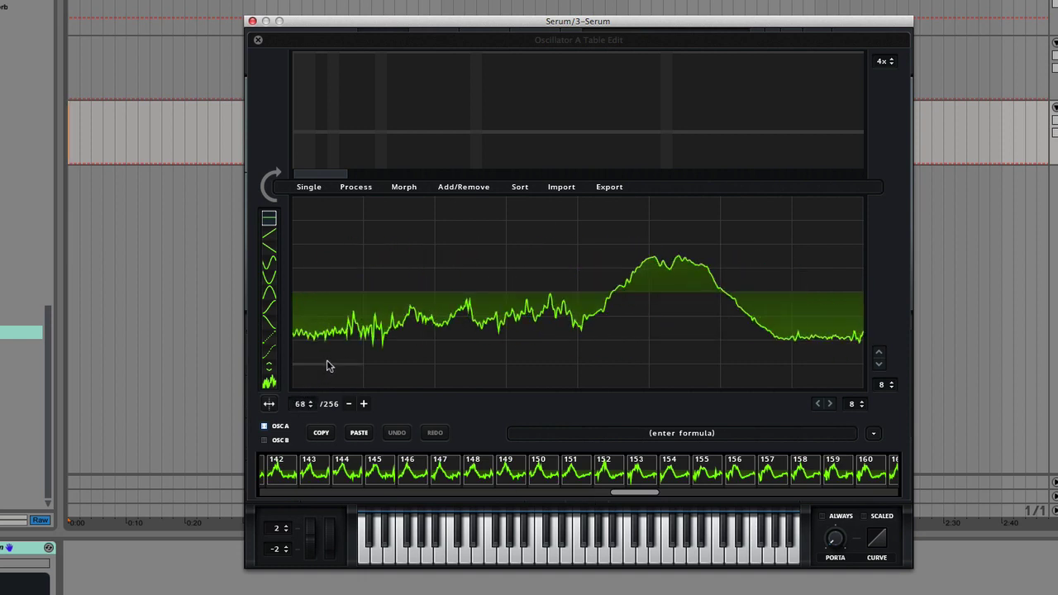
pyautogui.click(356, 189)
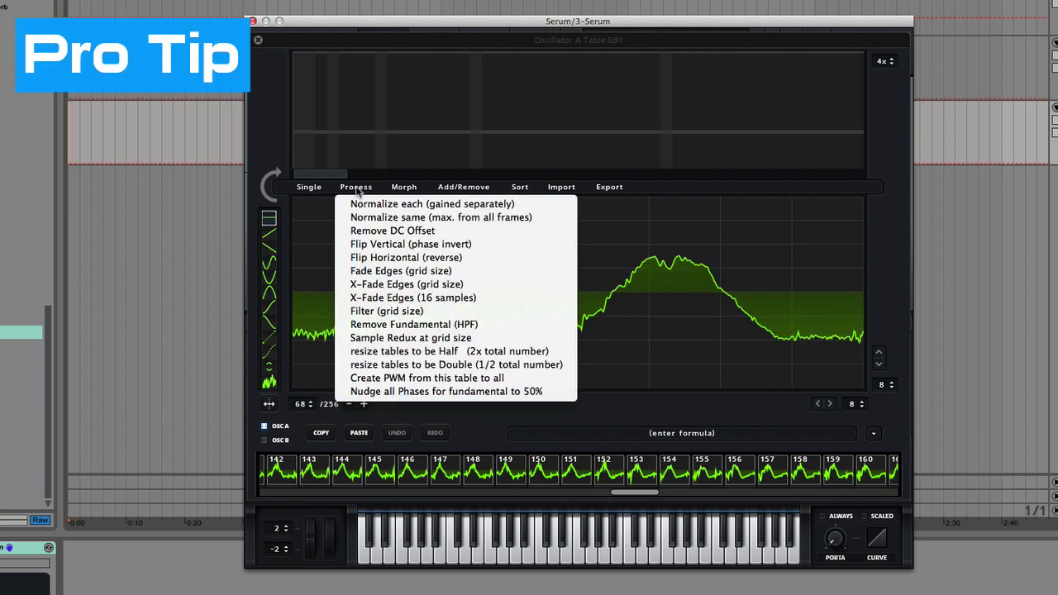
pyautogui.click(409, 205)
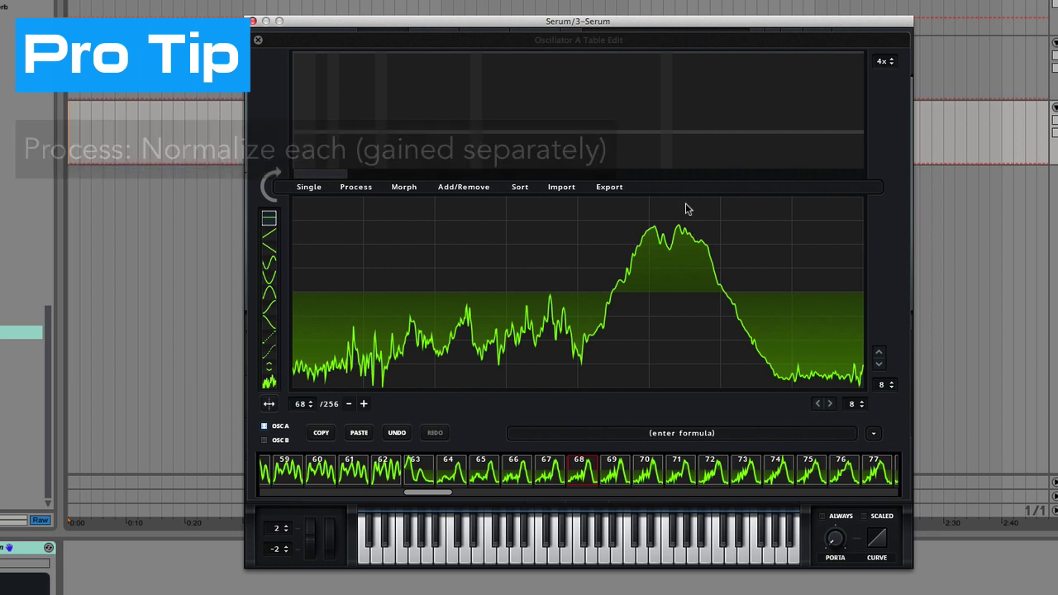
pyautogui.click(356, 188)
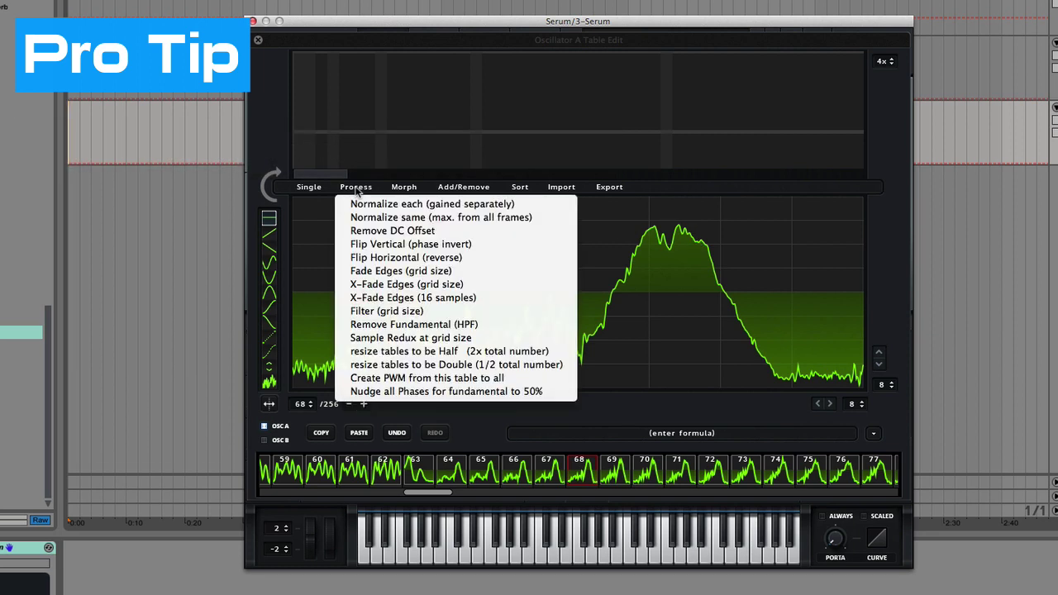
pyautogui.click(420, 302)
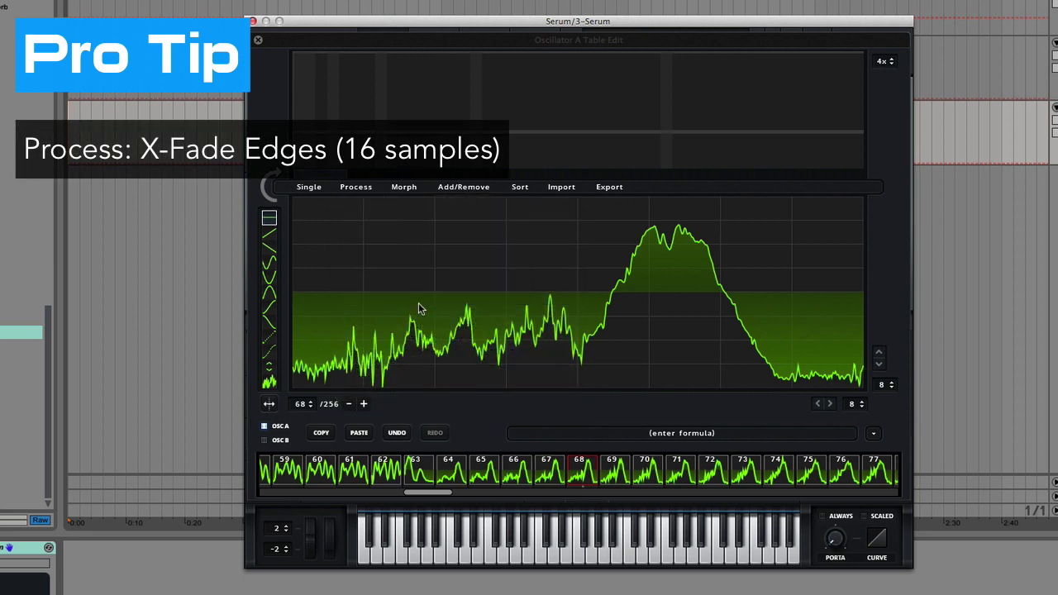
# Audition the table by sweeping wavetable position to about 109, then reopen OSC A's editor
pyautogui.click(260, 41)
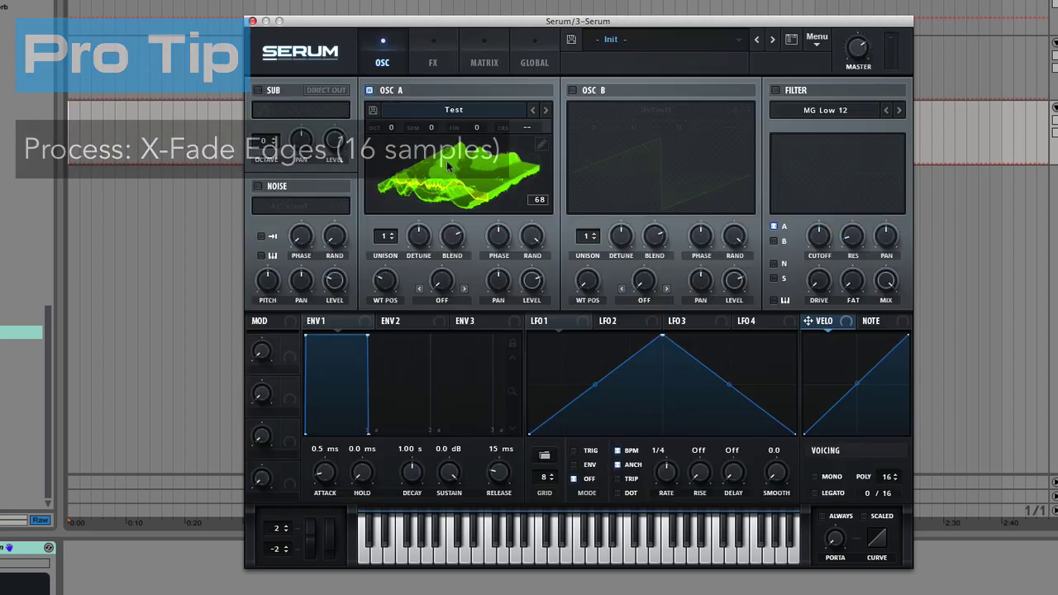
pyautogui.moveTo(400, 275); pyautogui.dragTo(491, 258)
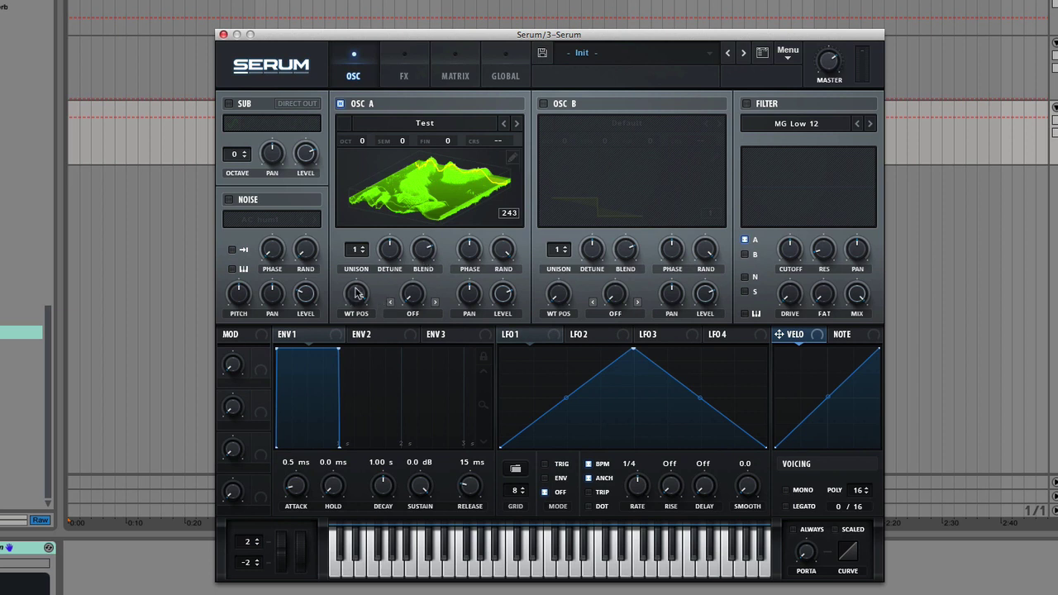
pyautogui.moveTo(351, 302); pyautogui.dragTo(364, 393)
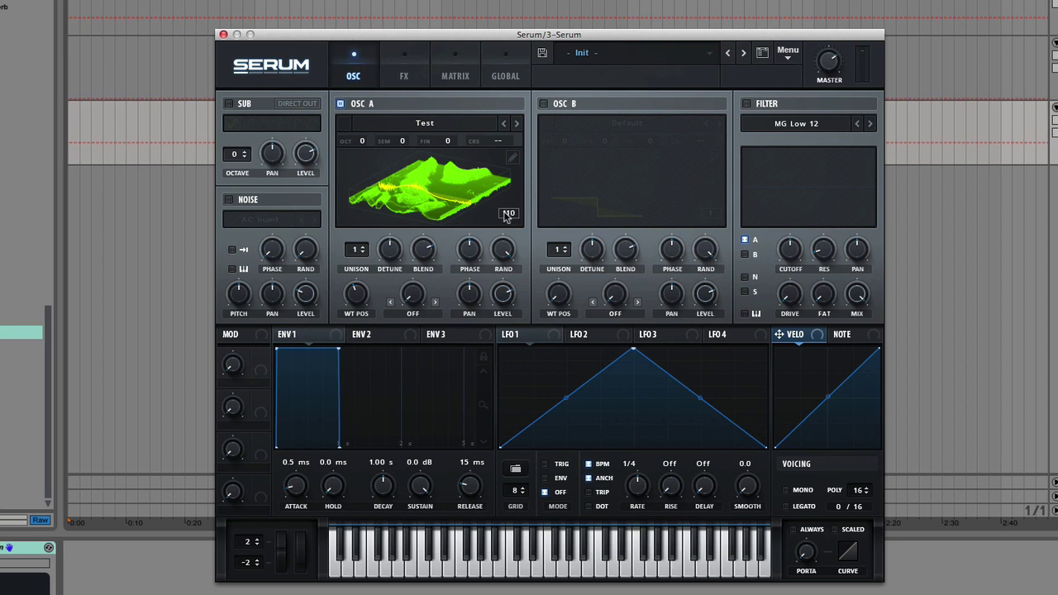
pyautogui.click(511, 157)
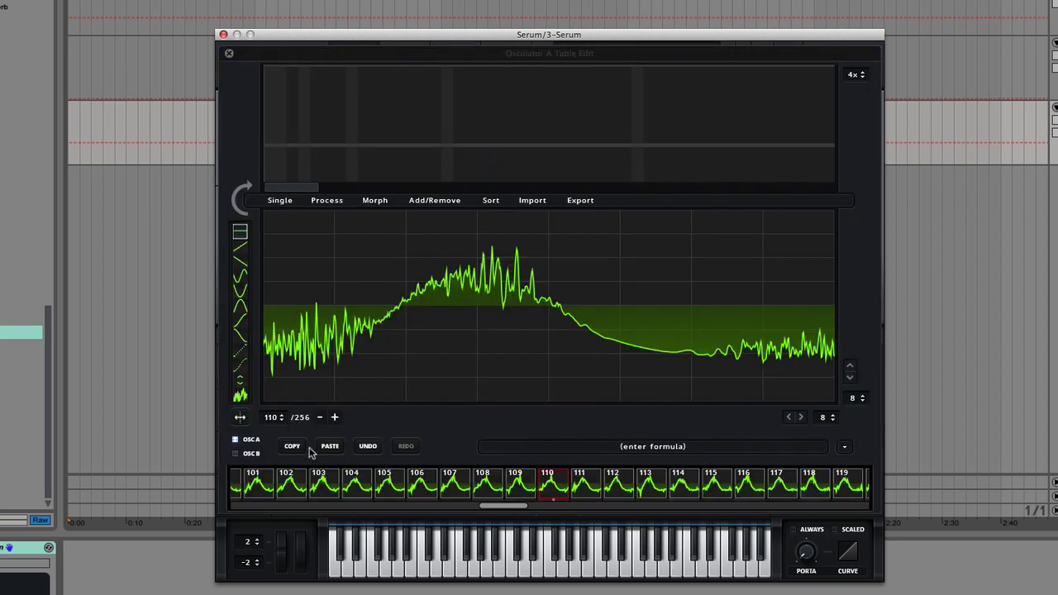
# Remove all frames from the beginning up to frame 102, leaving 154 frames
pyautogui.moveTo(272, 418); pyautogui.dragTo(314, 464)
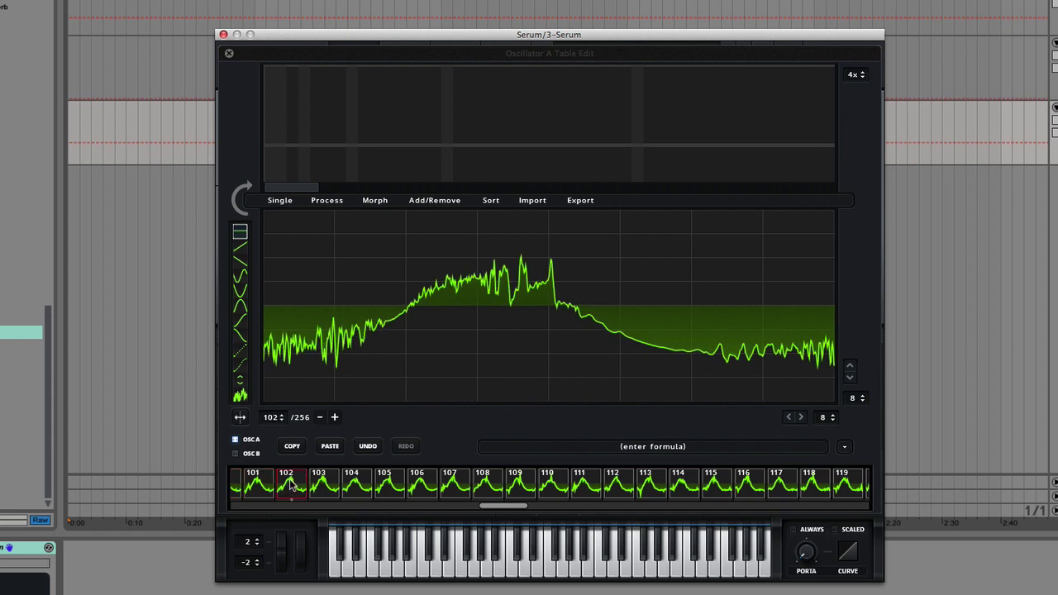
pyautogui.click(430, 200)
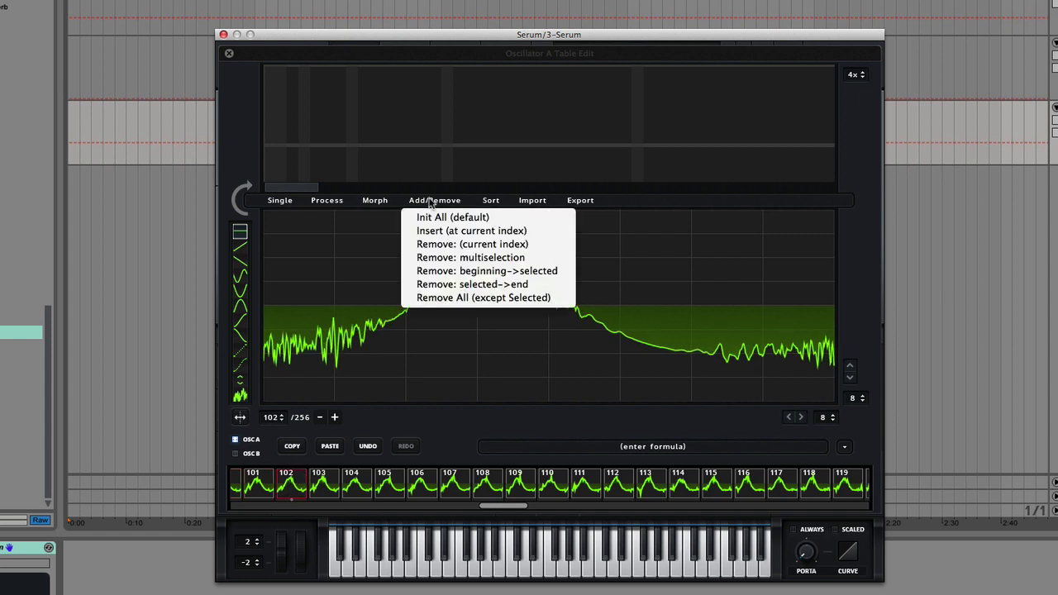
pyautogui.click(450, 271)
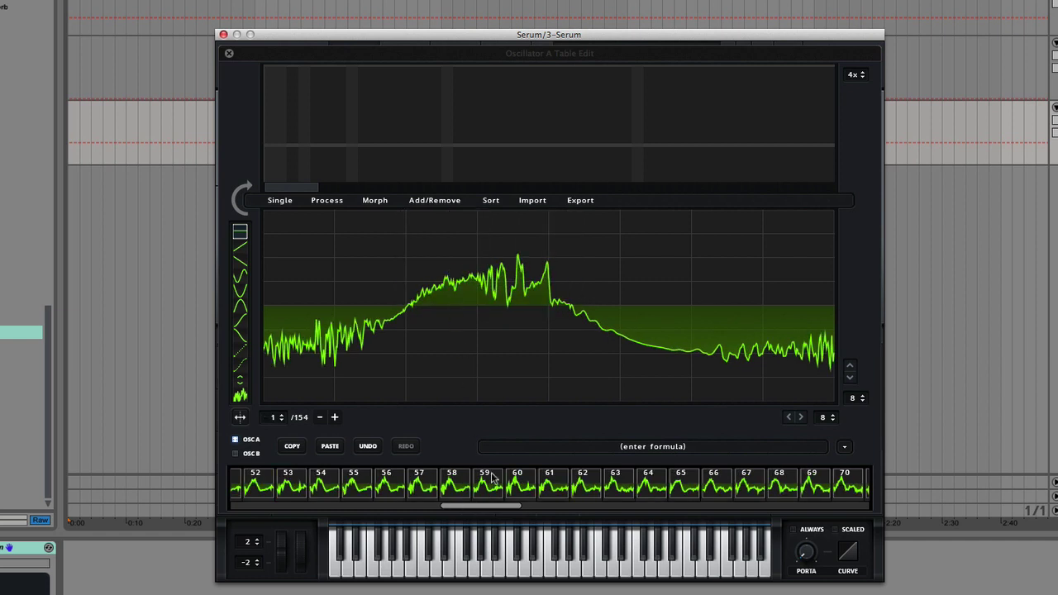
# Apply the Proc:Squarify formula preset to the whole Test wavetable
pyautogui.click(844, 446)
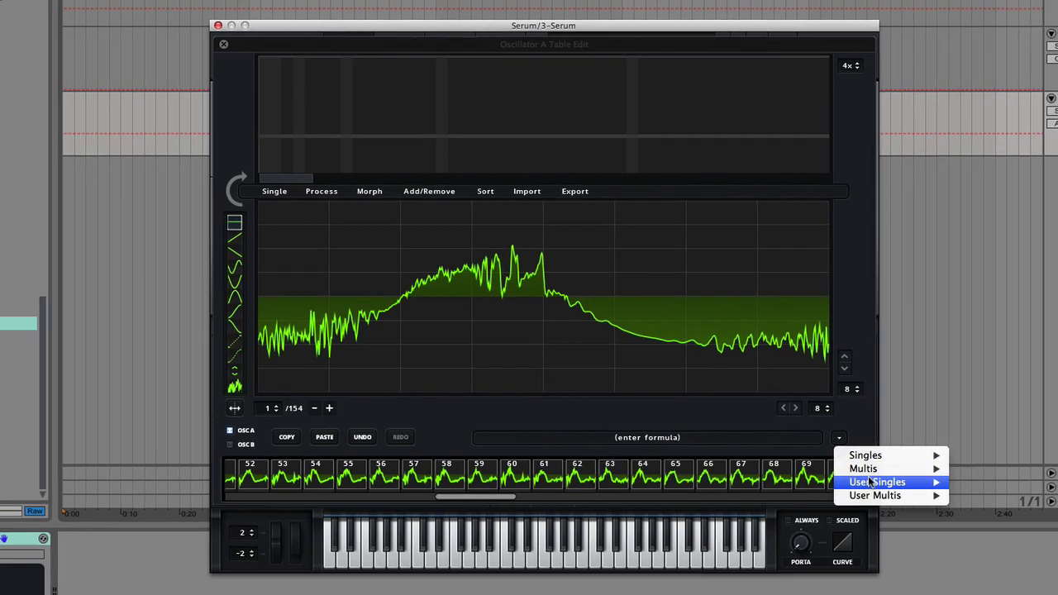
pyautogui.moveTo(882, 481)
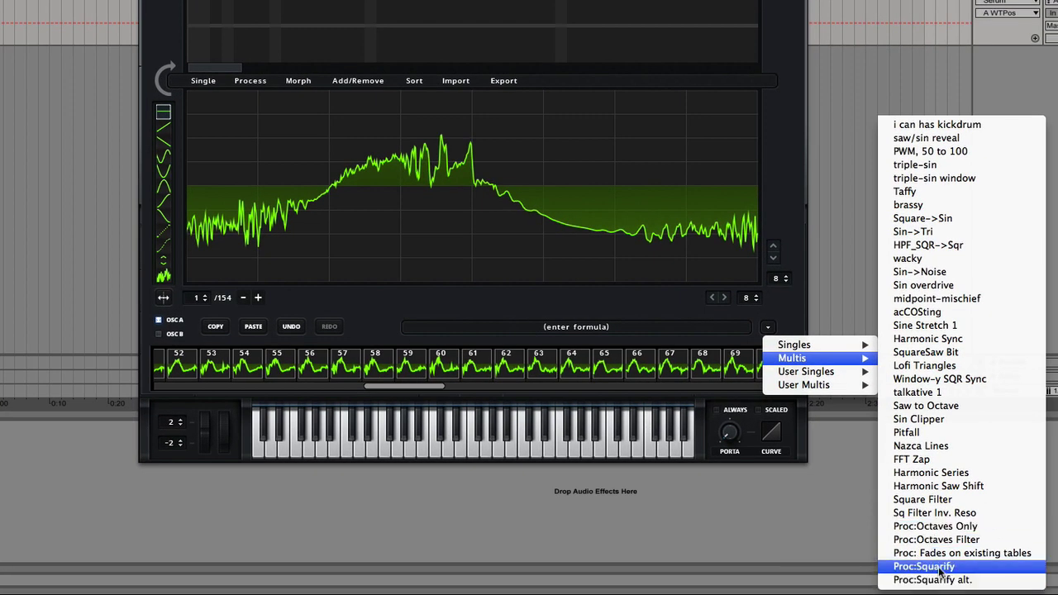
pyautogui.click(940, 567)
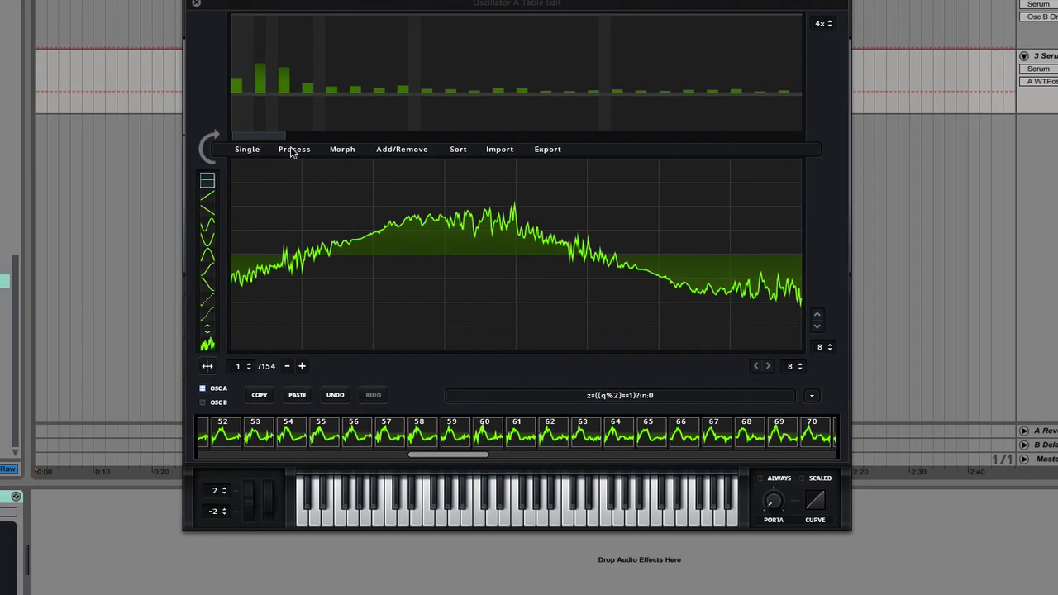
# Audition the trimmed table by sweeping wavetable position, then reopen OSC A's editor
pyautogui.press('Escape')
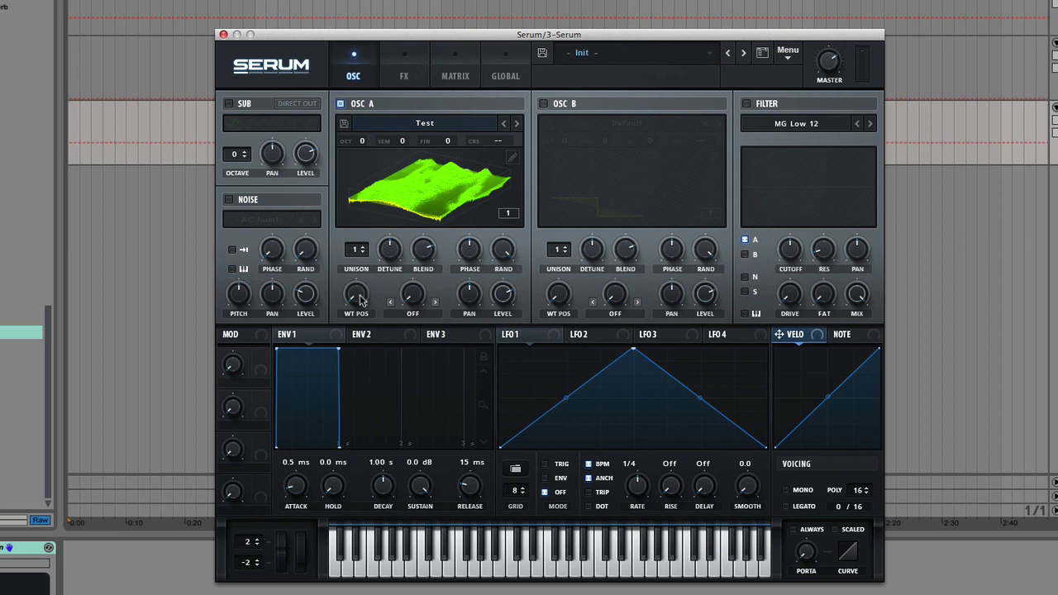
pyautogui.moveTo(360, 299)
pyautogui.mouseDown()
pyautogui.moveTo(393, 159)
pyautogui.moveTo(395, 344)
pyautogui.mouseUp()
pyautogui.click(512, 159)
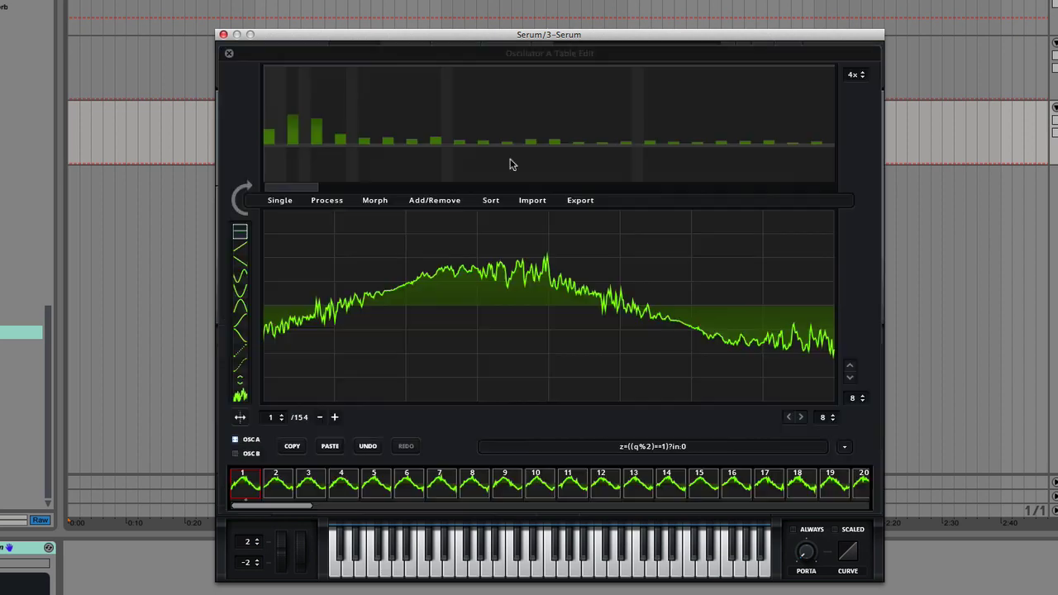
# Normalize the whole Test table and crossfade its frame edges over 16 samples
pyautogui.click(331, 203)
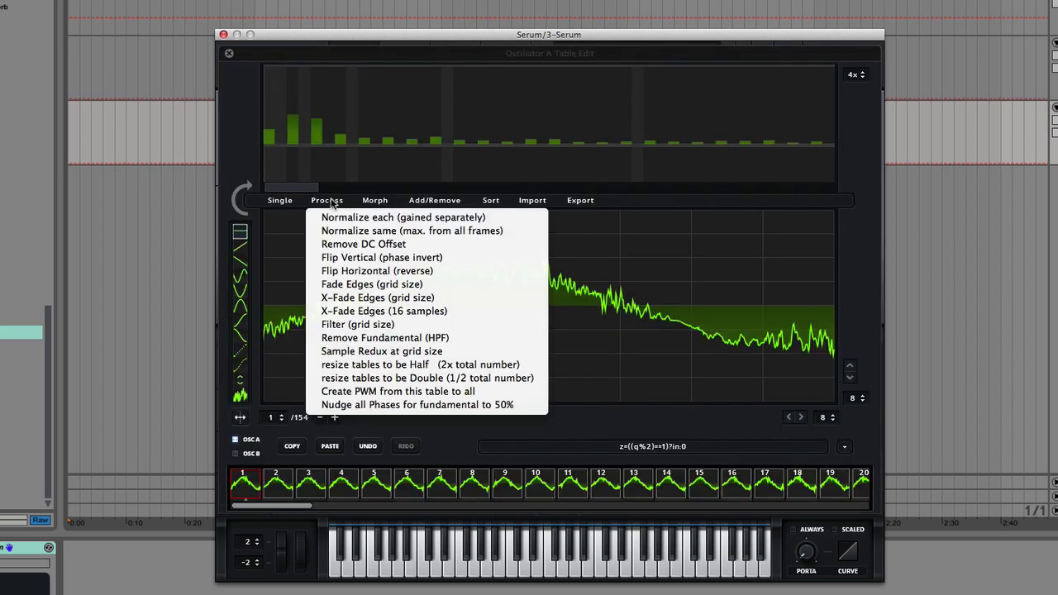
pyautogui.click(385, 219)
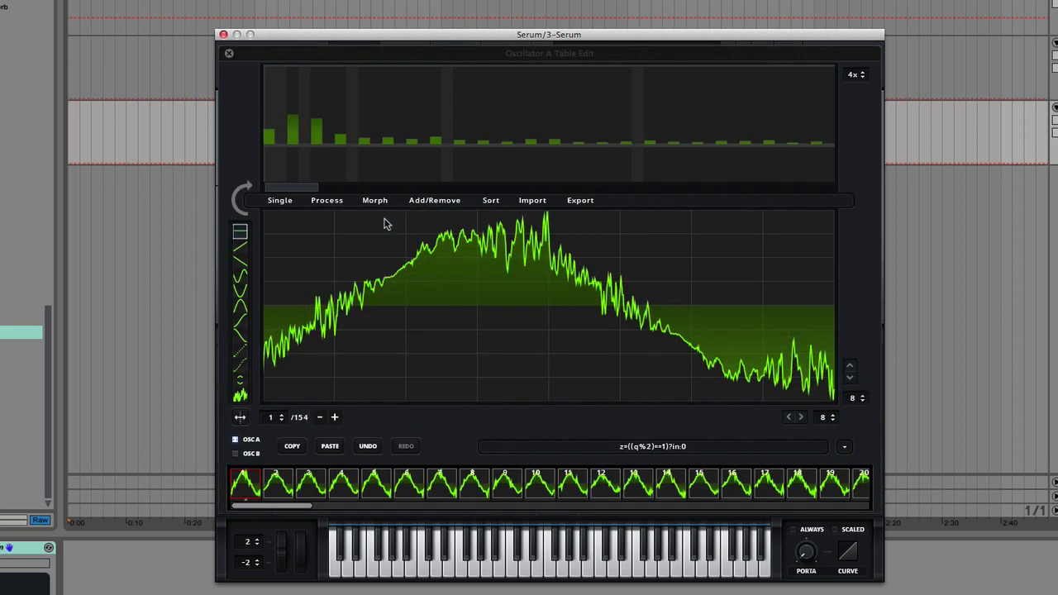
pyautogui.click(329, 204)
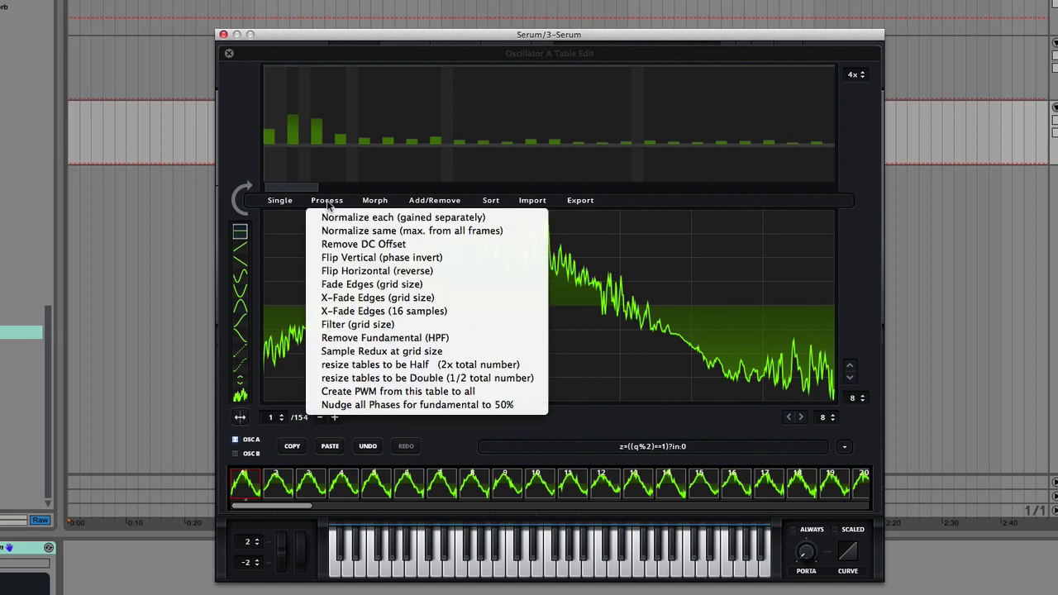
pyautogui.click(372, 313)
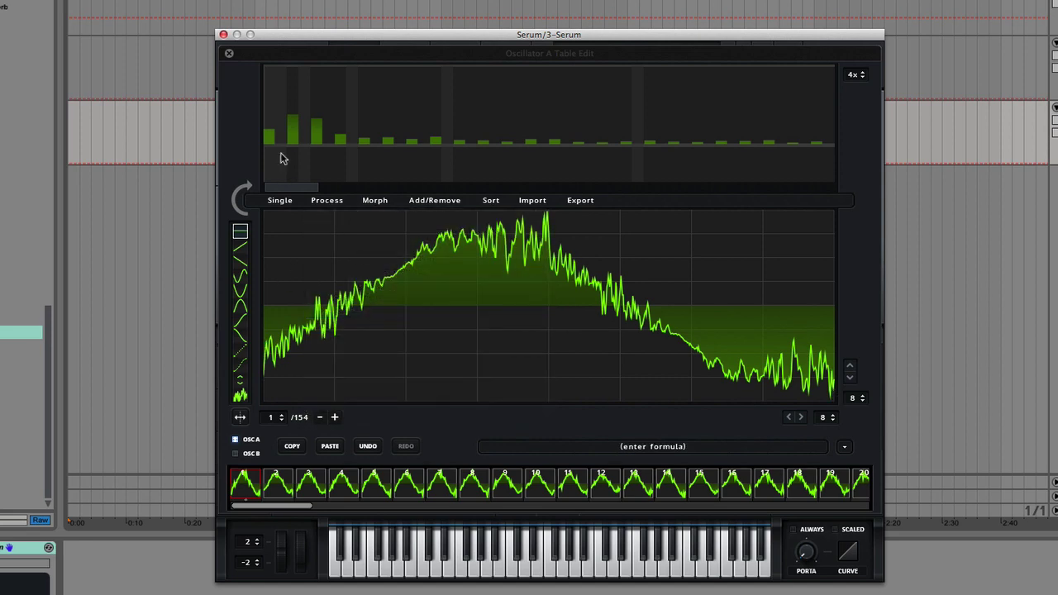
# Leave the table editor and sweep OSC A's WT position to audition the processed Test wavetable
pyautogui.press('Escape')
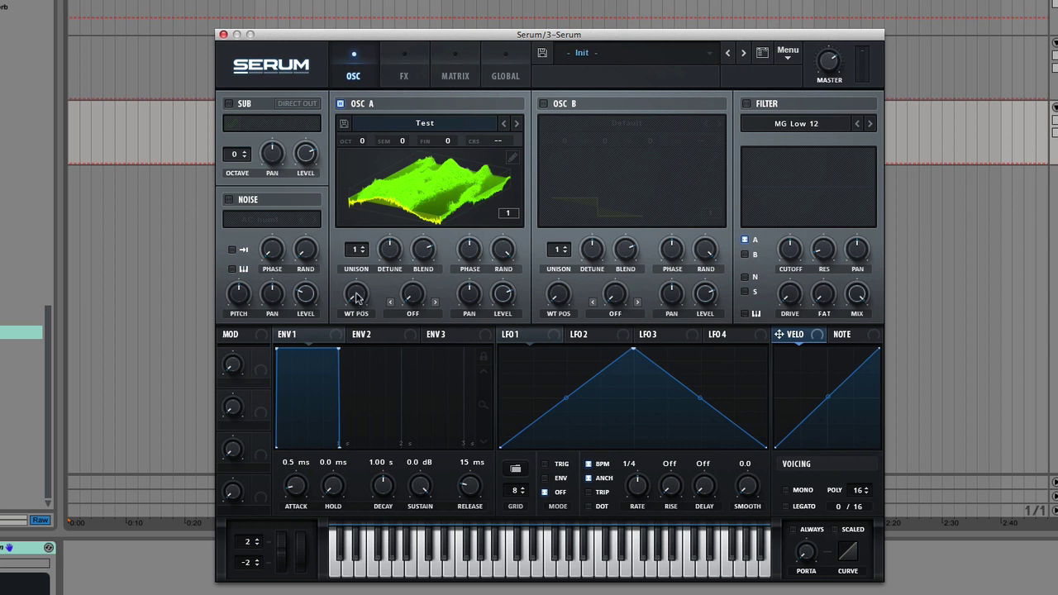
pyautogui.moveTo(356, 297); pyautogui.dragTo(361, 390)
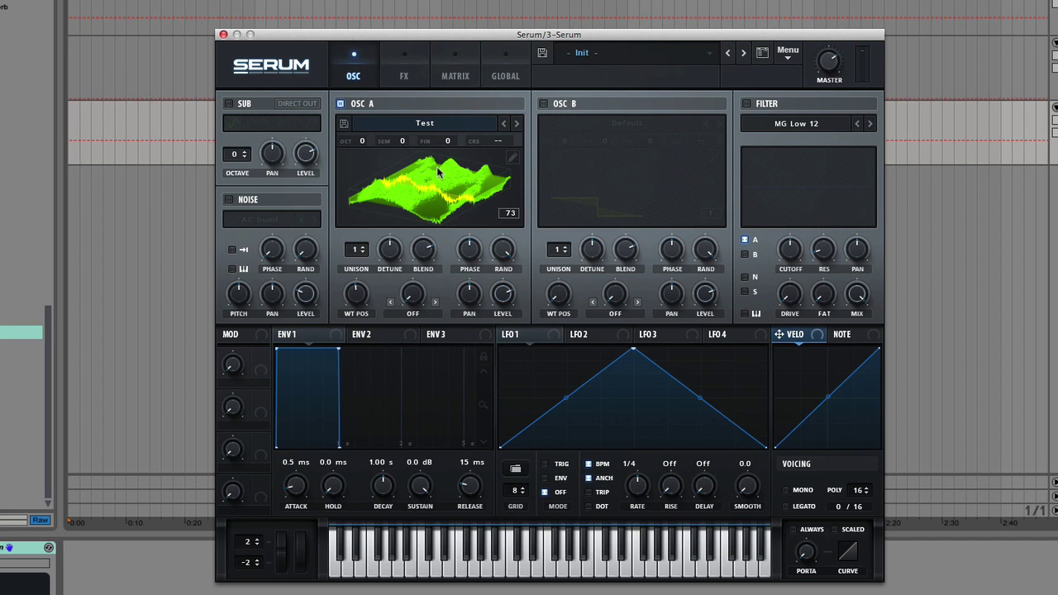
# Save as Test.wav in the Test Tables folder, replacing the existing file
pyautogui.click(345, 125)
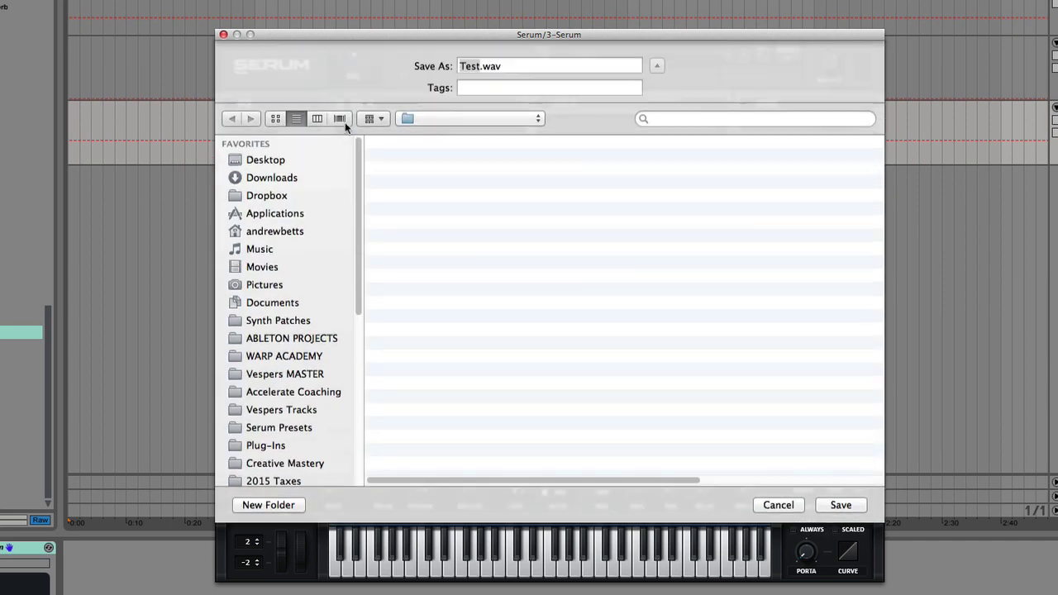
pyautogui.click(842, 504)
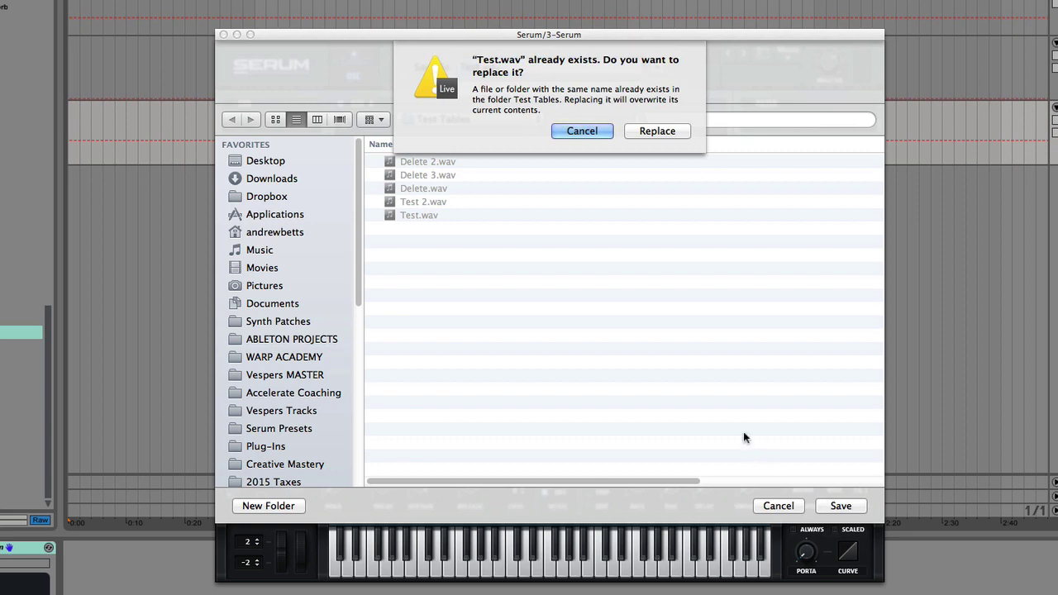
pyautogui.click(666, 130)
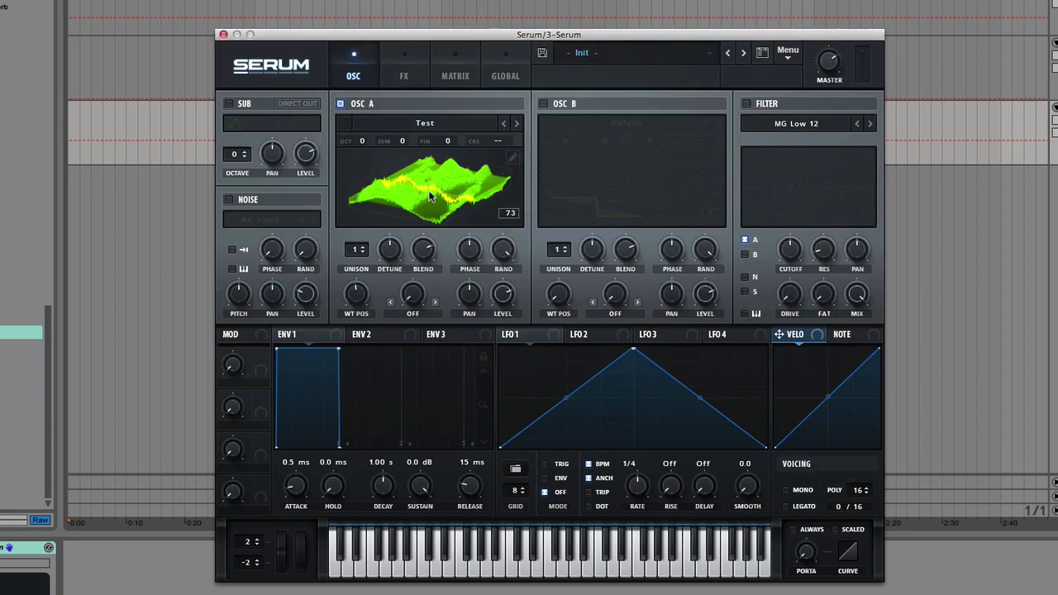